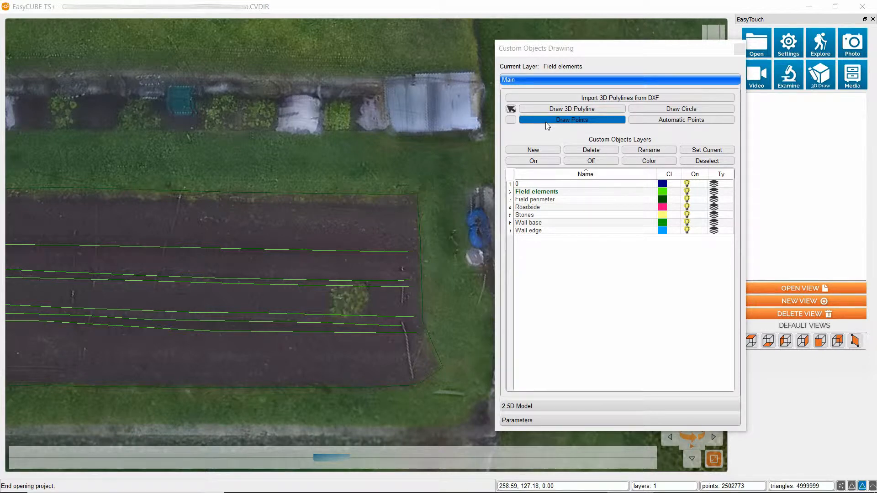
# Draw five individual points across the lower strip of the ploughed field on the Field elements layer.
pyautogui.click(547, 123)
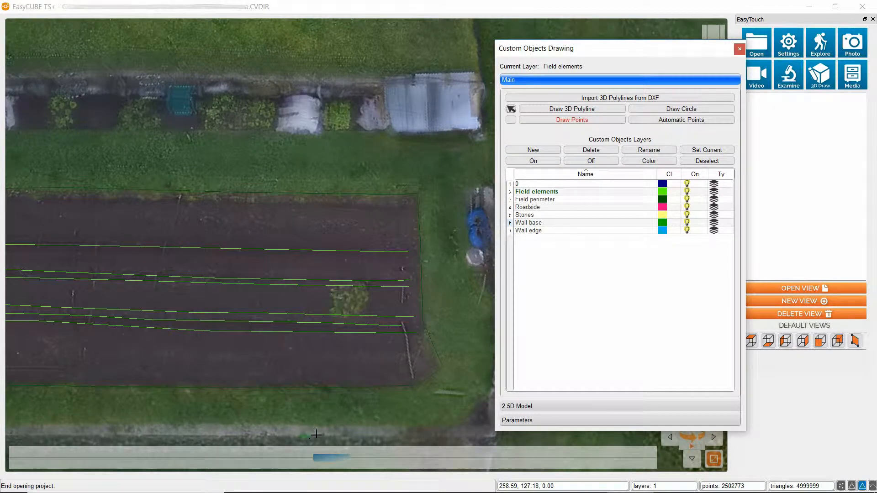
pyautogui.moveTo(322, 457); pyautogui.dragTo(224, 458)
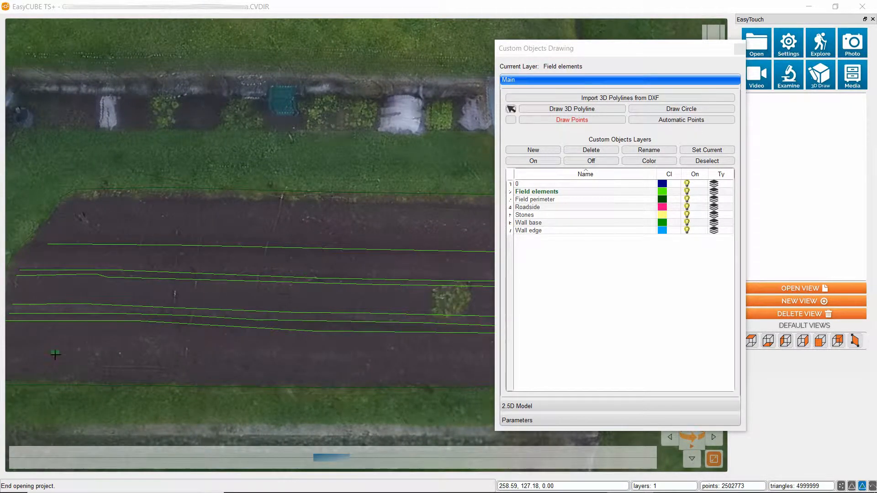
pyautogui.click(54, 355)
pyautogui.click(100, 337)
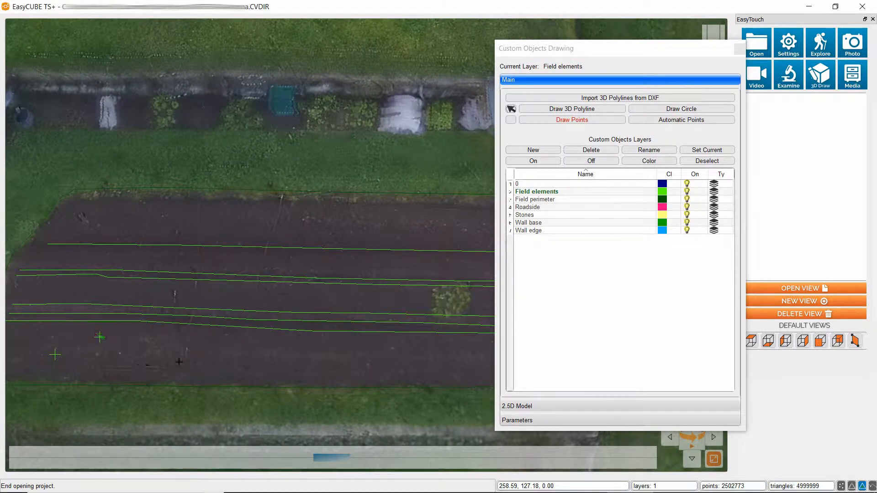
pyautogui.click(181, 362)
pyautogui.click(263, 347)
pyautogui.click(314, 325)
pyautogui.click(544, 120)
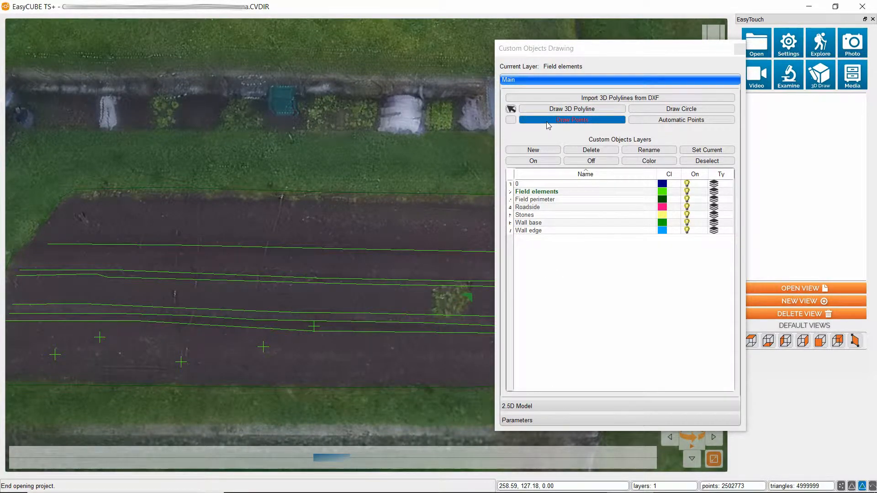
pyautogui.click(548, 121)
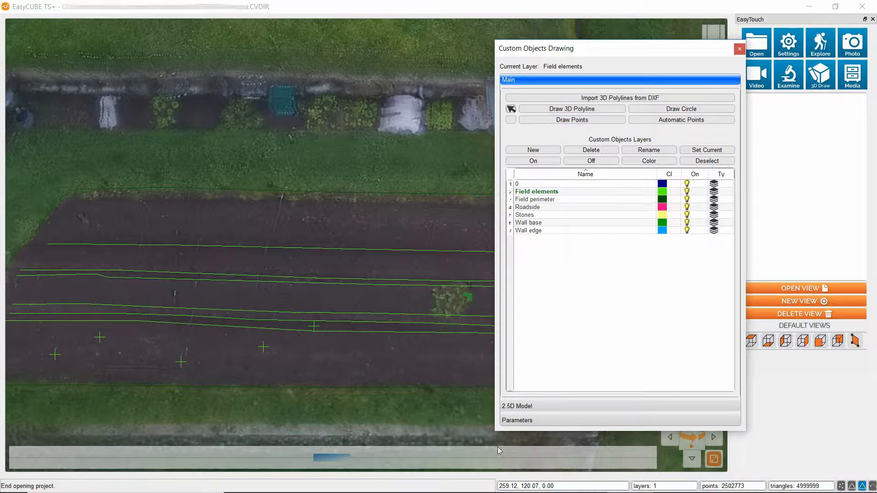
# Set the global point cross width for drawn objects to 0.5 units.
pyautogui.click(523, 421)
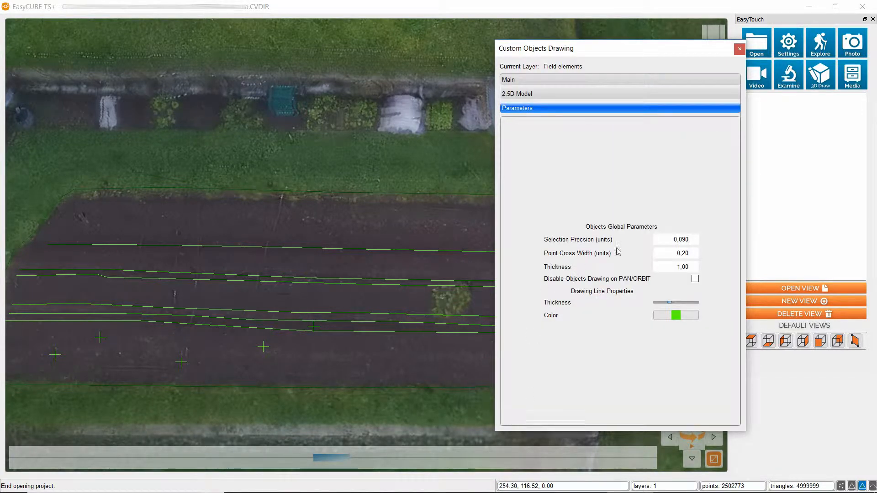
pyautogui.click(683, 253)
pyautogui.press('BackSpace')
pyautogui.press('BackSpace')
pyautogui.write('.5')
pyautogui.click(519, 80)
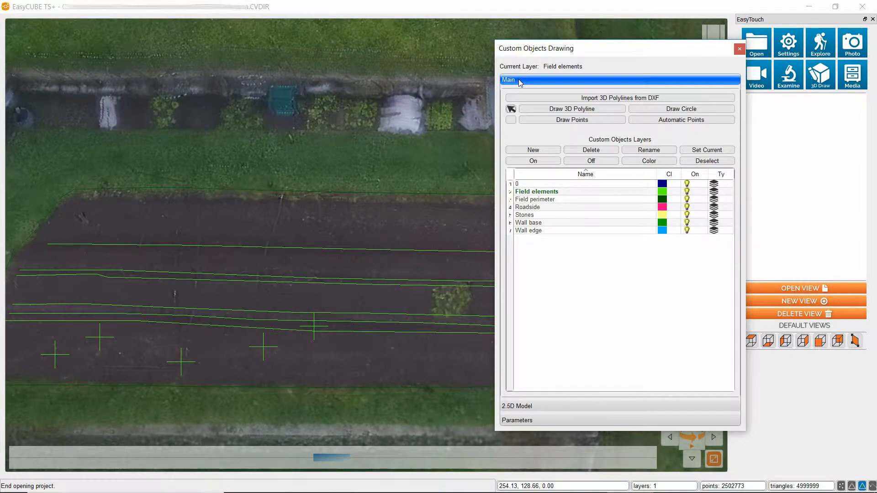
# Delete the five manually drawn points in the lower part of the field.
pyautogui.click(56, 354)
pyautogui.click(100, 338)
pyautogui.click(181, 361)
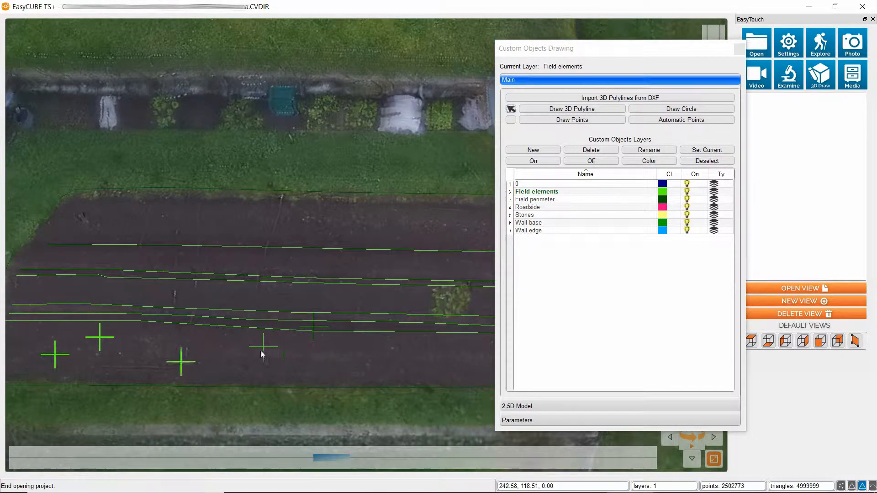
pyautogui.click(263, 348)
pyautogui.click(314, 327)
pyautogui.rightClick(314, 327)
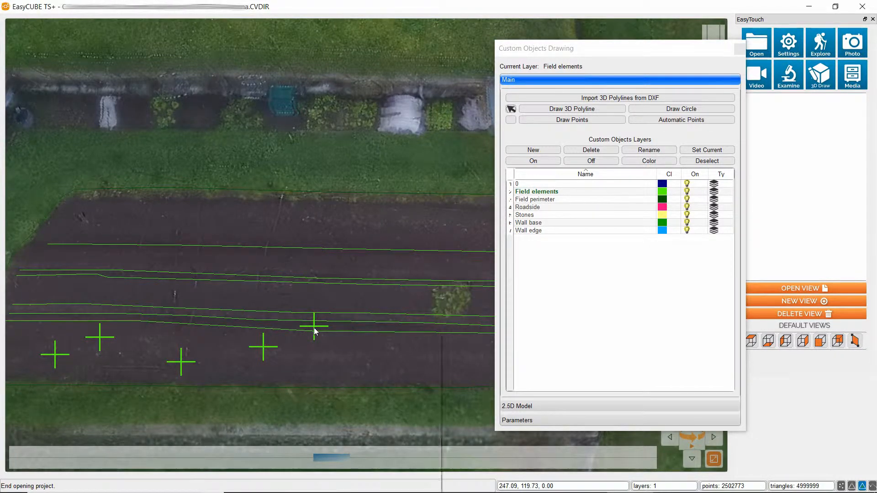
pyautogui.rightClick(333, 297)
pyautogui.click(354, 479)
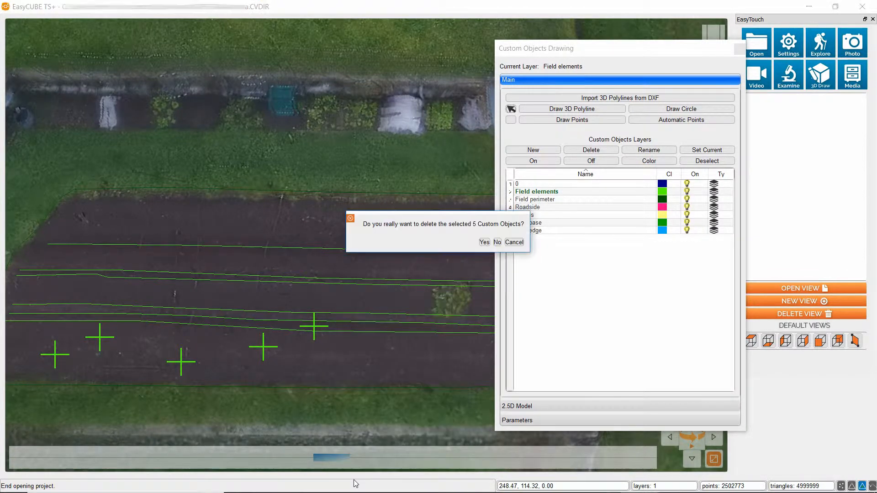
pyautogui.click(484, 242)
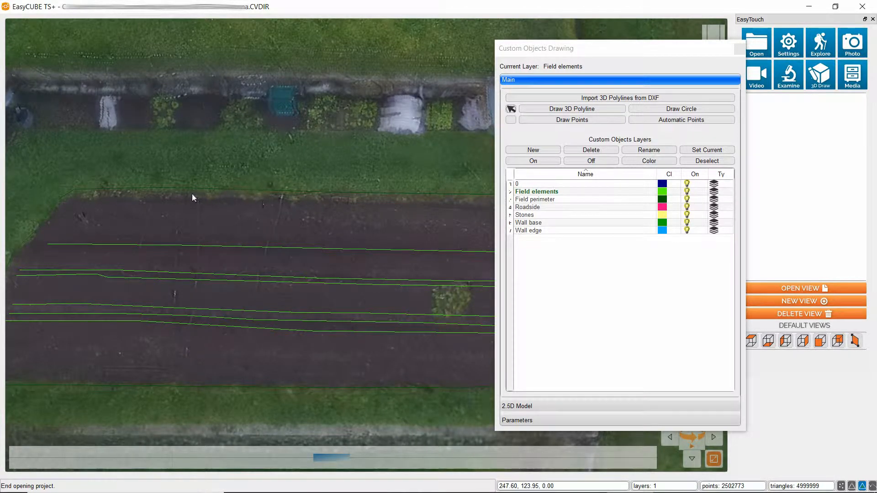
# Generate automatic points inside the closed field perimeter polyline at the Normal level of detail, on the Field elements layer.
pyautogui.scroll(-2, 204, 333)
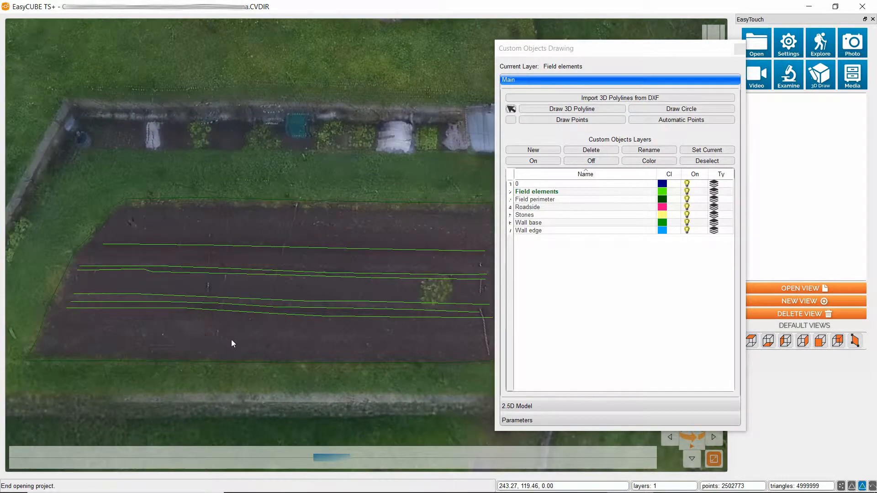
pyautogui.moveTo(302, 385); pyautogui.dragTo(250, 398, button='middle')
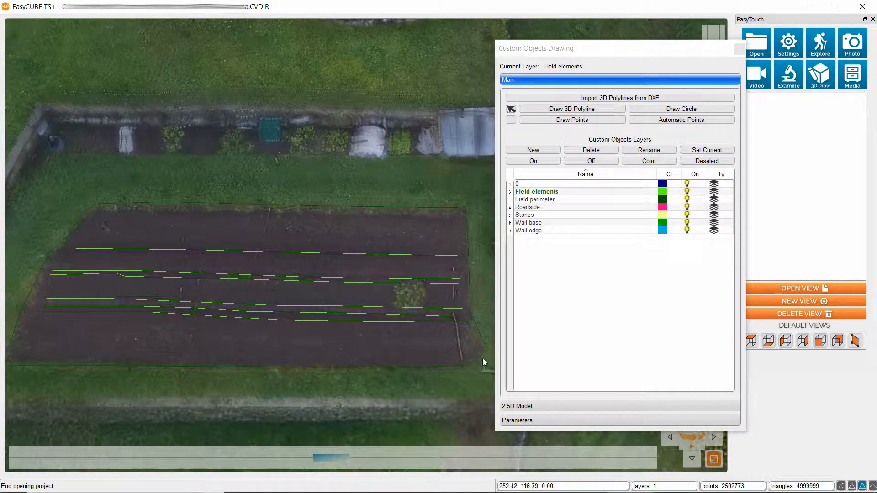
pyautogui.click(444, 367)
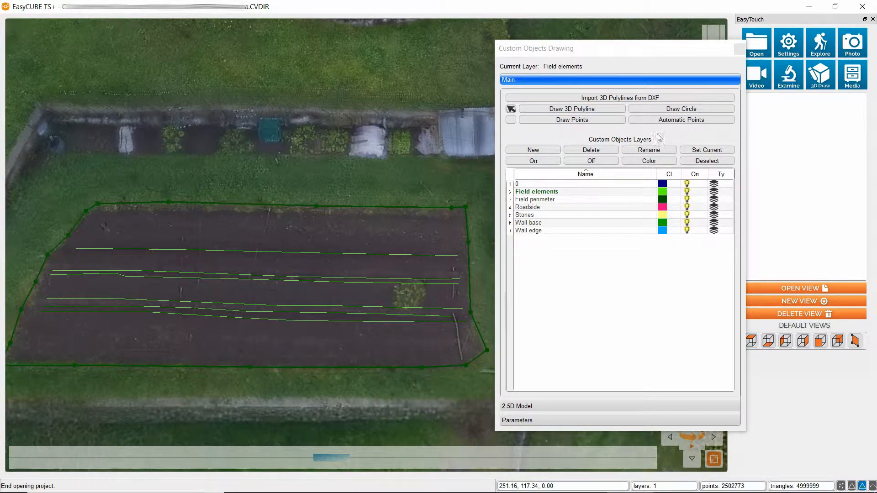
pyautogui.click(665, 120)
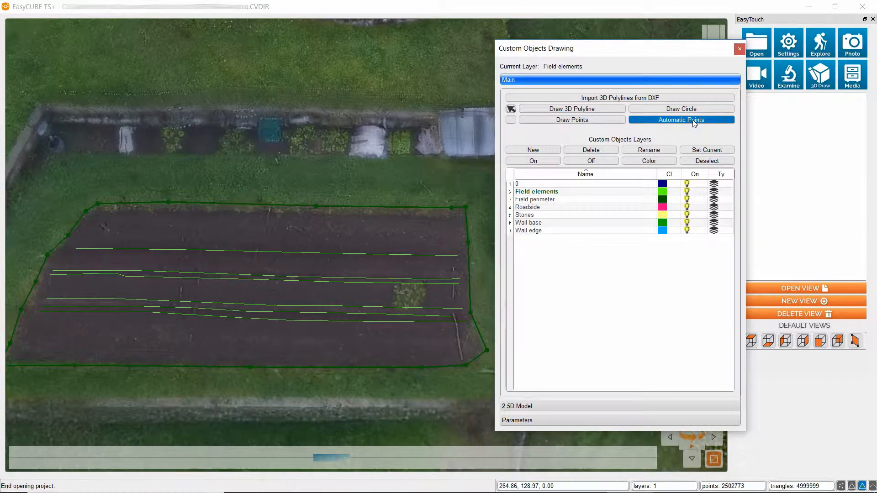
pyautogui.click(693, 122)
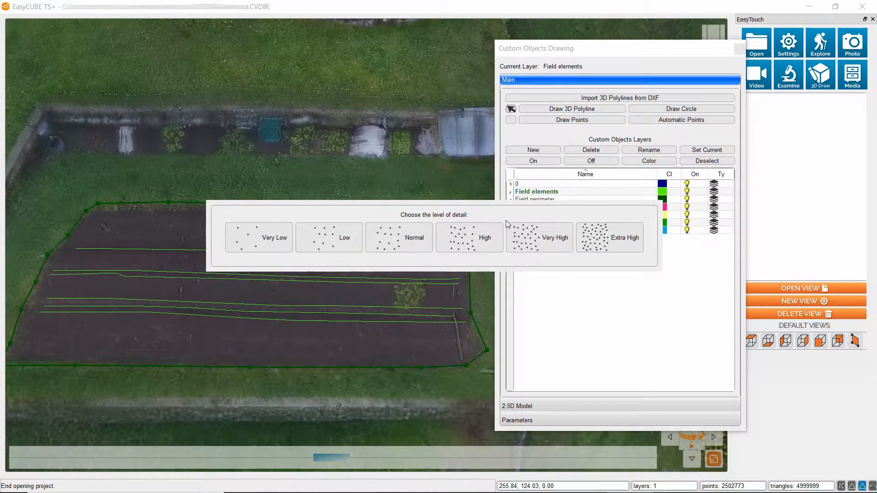
pyautogui.click(398, 237)
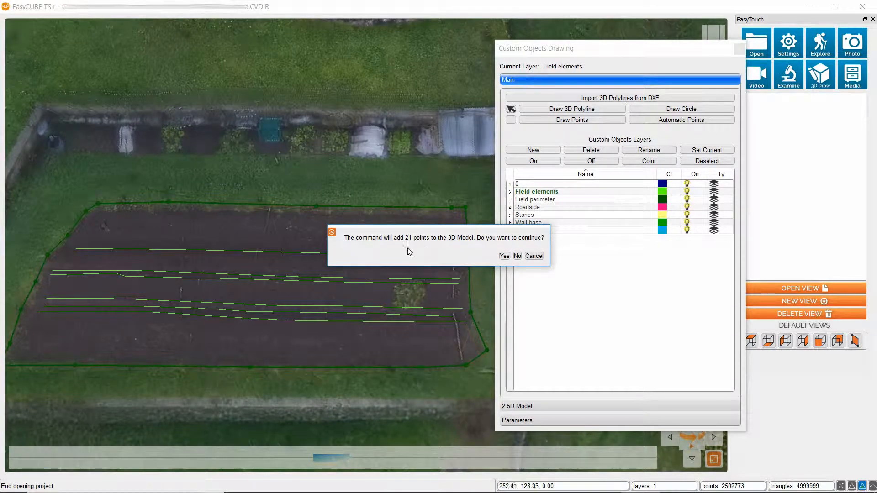
pyautogui.click(506, 256)
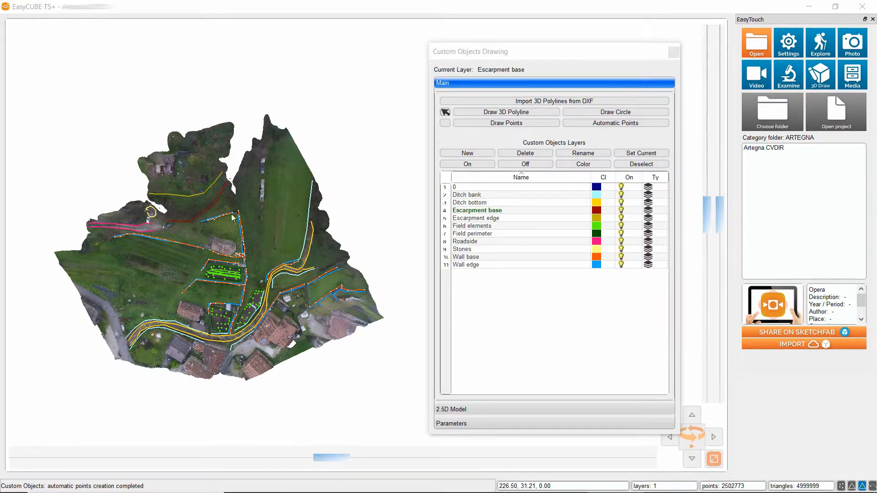
# Create a Normal layer named Auxiliary and make it the current layer.
pyautogui.scroll(5, 186, 206)
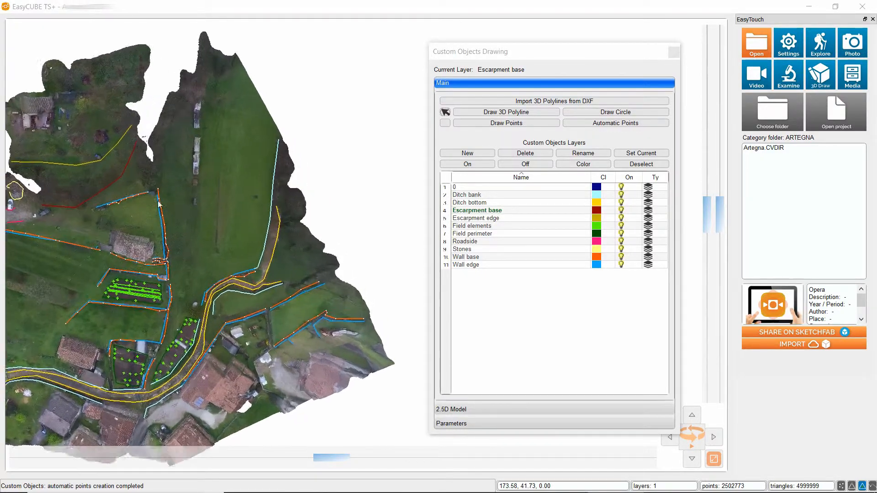
pyautogui.moveTo(186, 205); pyautogui.dragTo(237, 234, button='middle')
pyautogui.scroll(2, 238, 235)
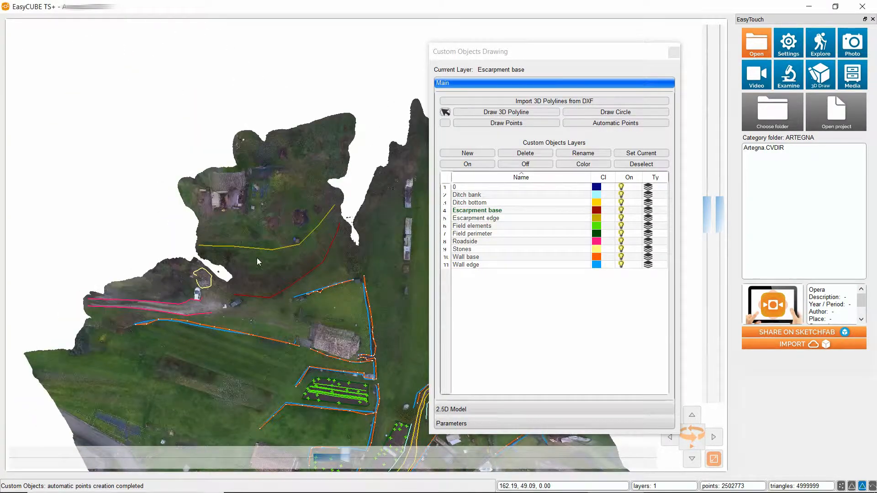
pyautogui.scroll(1, 258, 258)
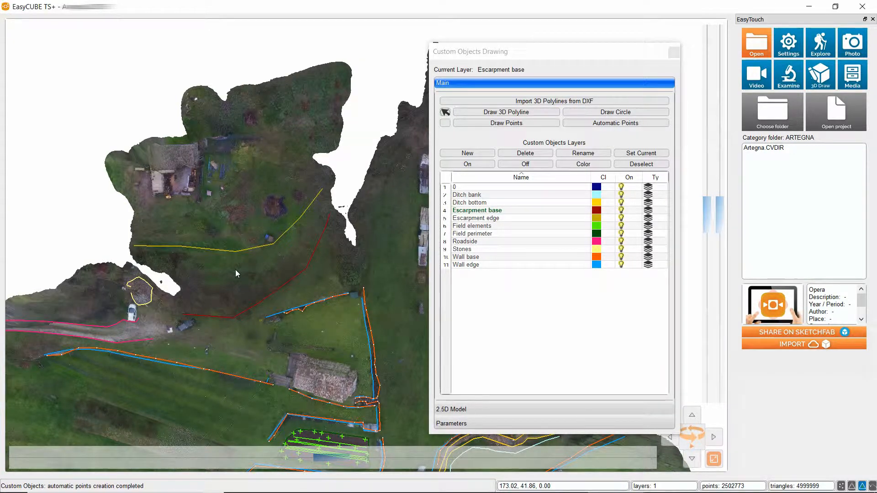
pyautogui.click(447, 154)
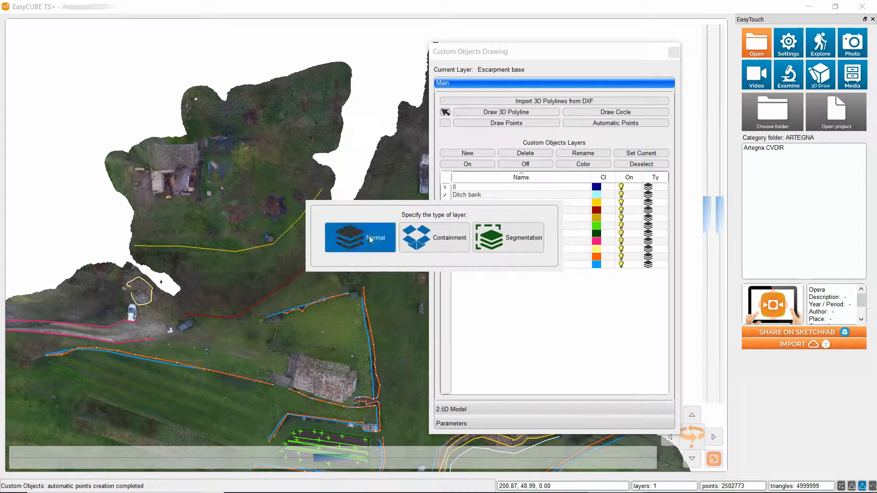
pyautogui.click(371, 236)
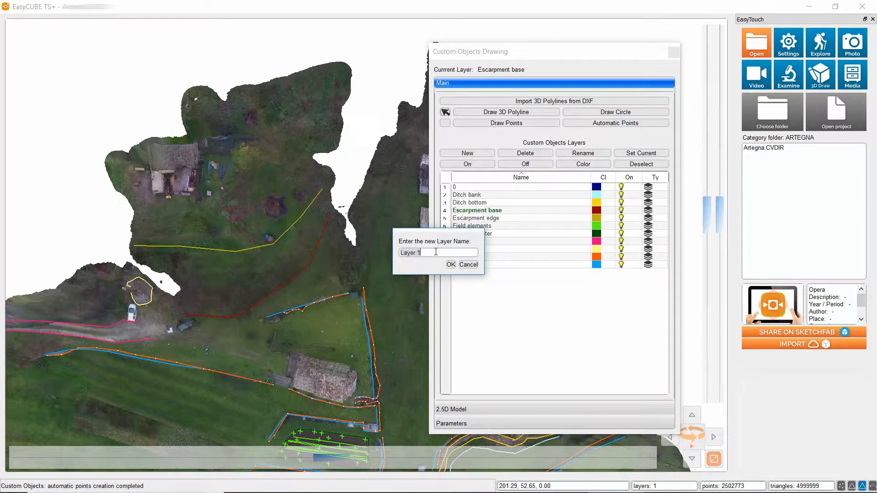
pyautogui.press('BackSpace')
pyautogui.write('Auxiliary')
pyautogui.click(451, 265)
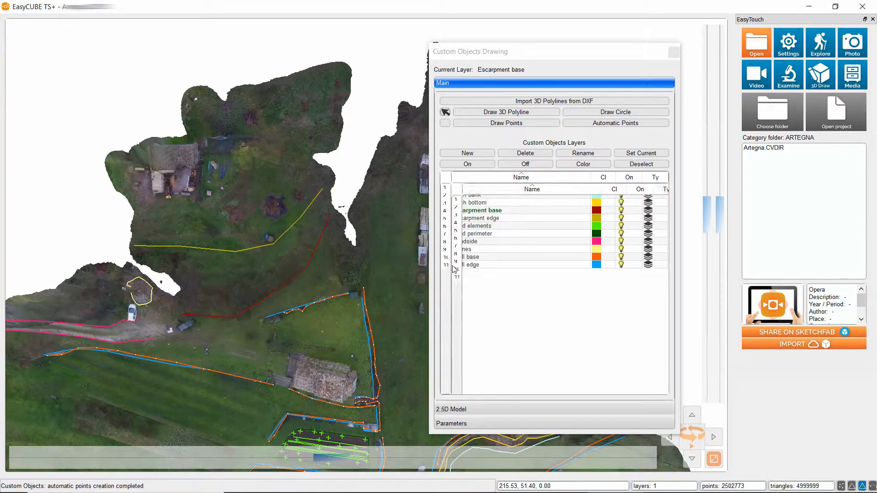
pyautogui.click(589, 198)
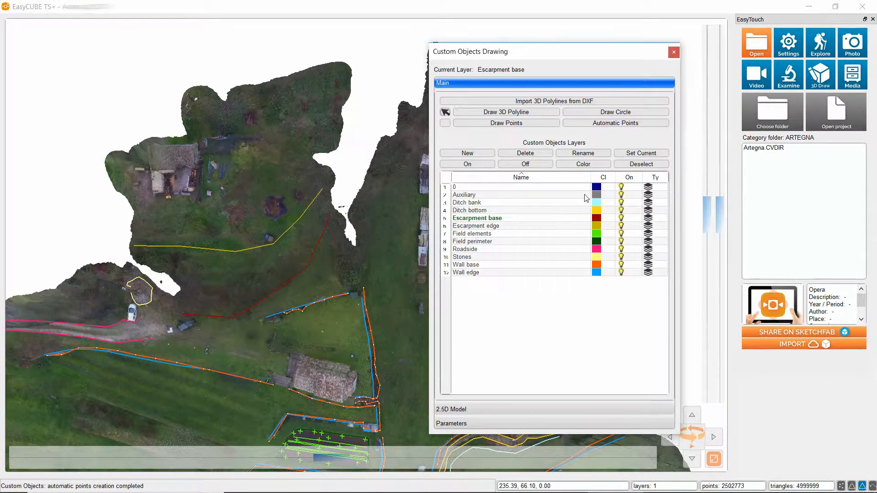
pyautogui.click(641, 153)
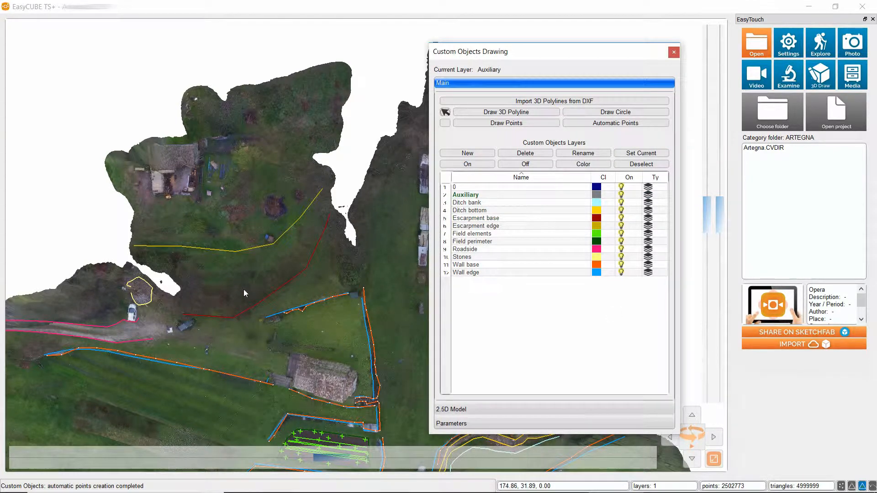
# Merge the escarpment edge and escarpment base polylines into one closed outline on the Auxiliary layer.
pyautogui.click(277, 242)
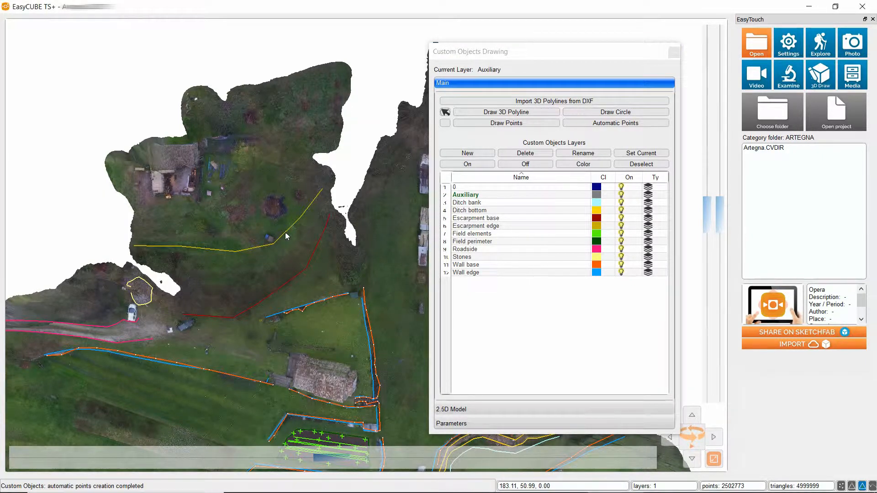
pyautogui.click(293, 225)
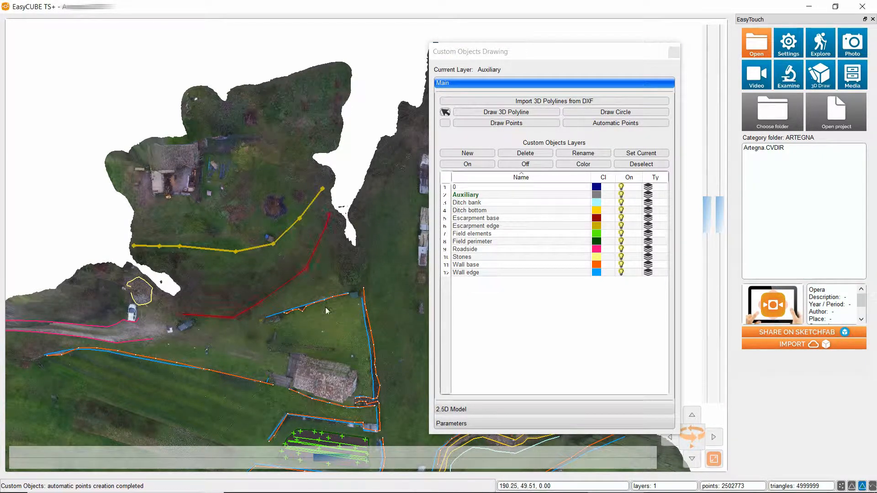
pyautogui.click(273, 291)
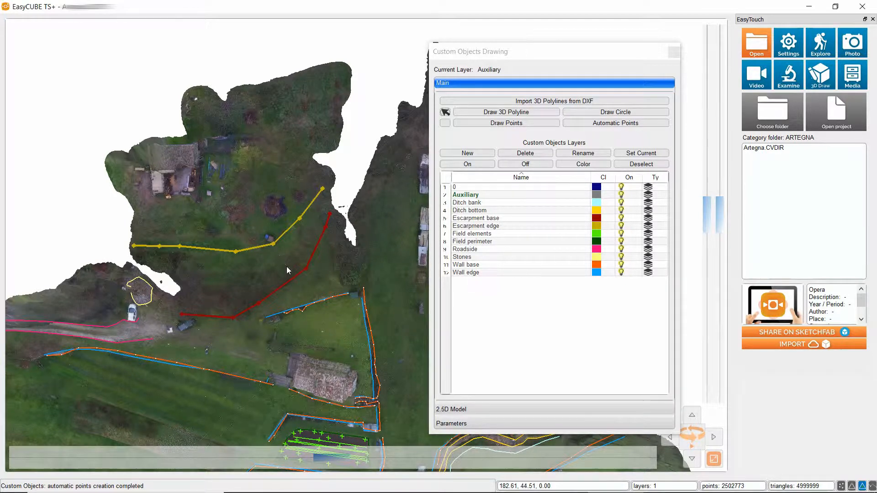
pyautogui.rightClick(286, 269)
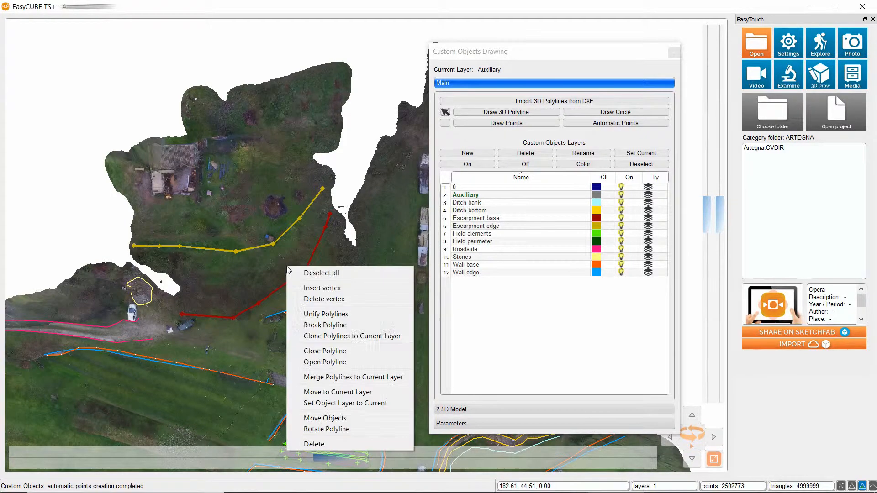
pyautogui.click(339, 382)
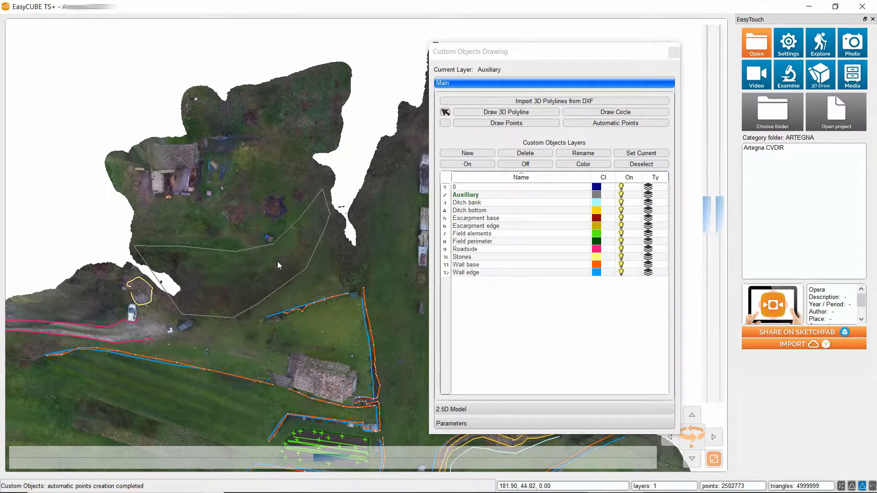
# Select the merged escarpment outline and create a Normal layer named Escarment elements.
pyautogui.click(254, 249)
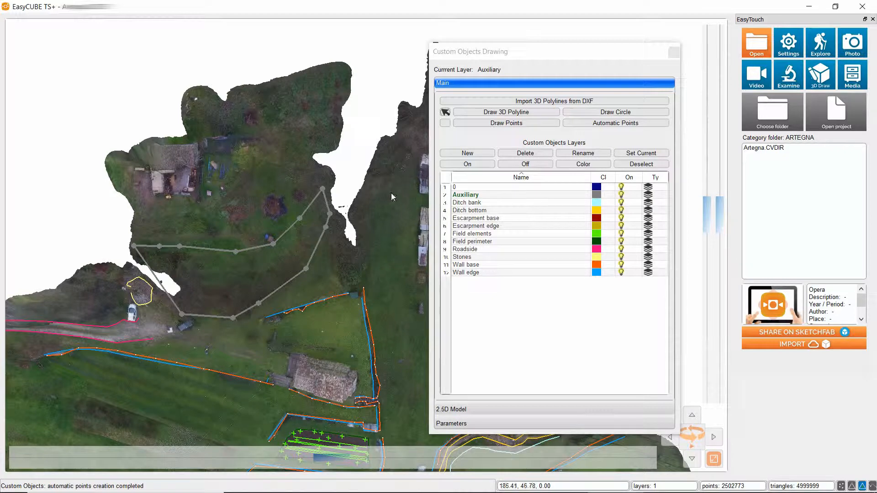
pyautogui.click(469, 154)
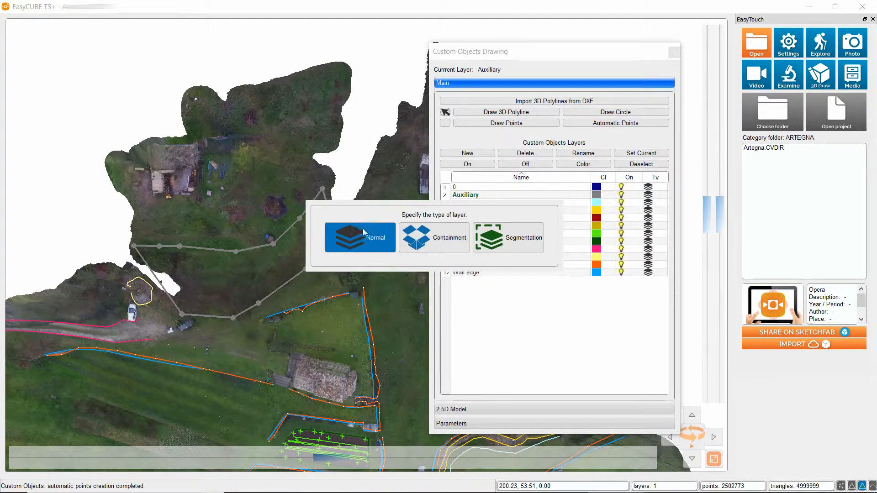
pyautogui.click(364, 232)
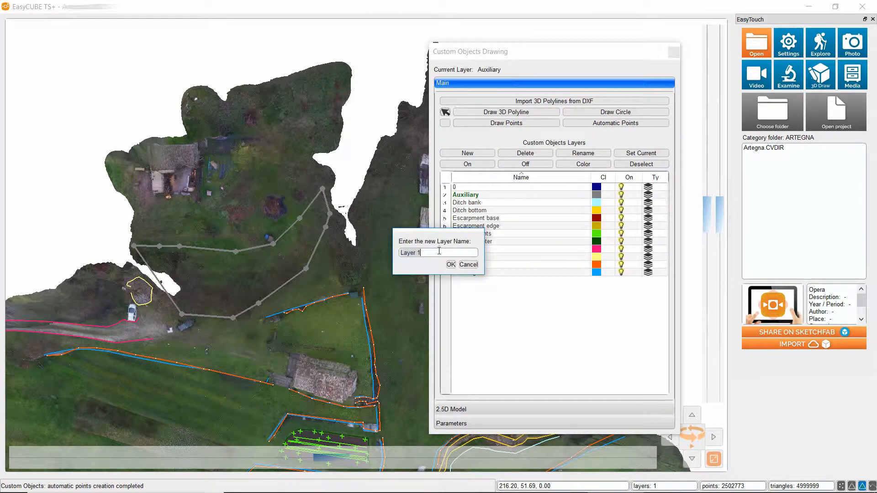
pyautogui.press('BackSpace')
pyautogui.write('Escarment elements')
pyautogui.click(451, 265)
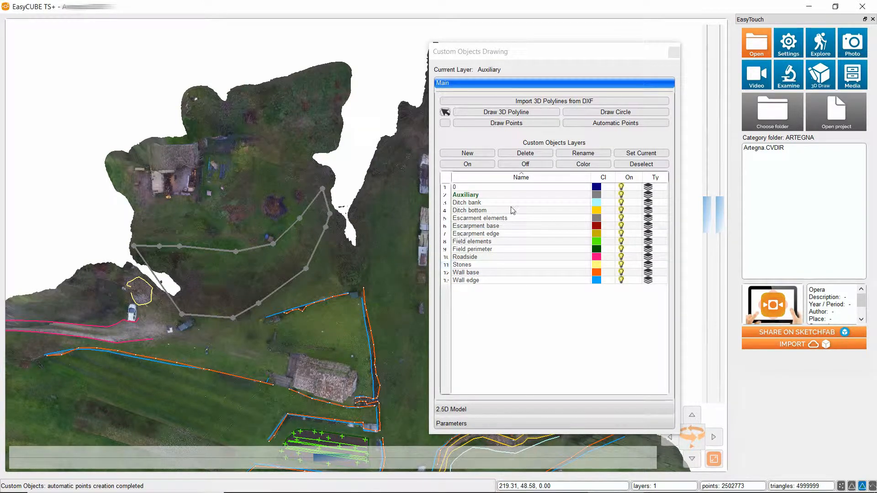
# Set the Escarment elements layer's colour to dark red (170, 0, 0) and make it the current layer.
pyautogui.click(491, 219)
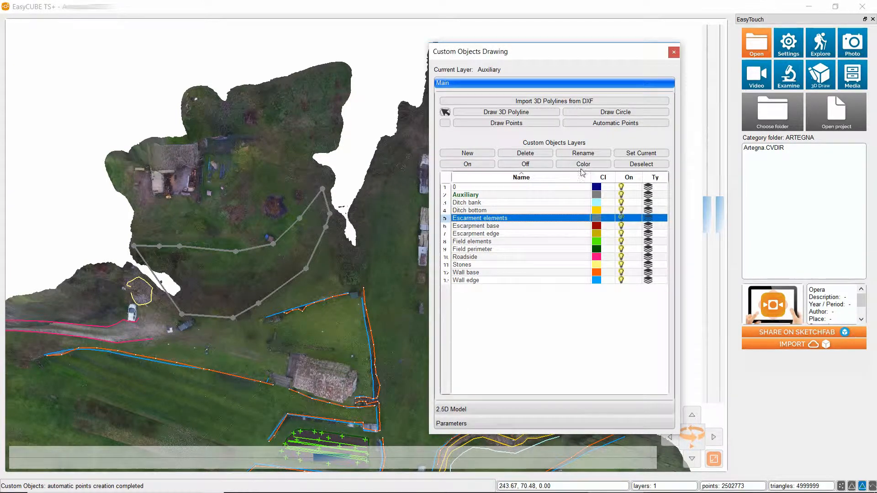
pyautogui.click(583, 164)
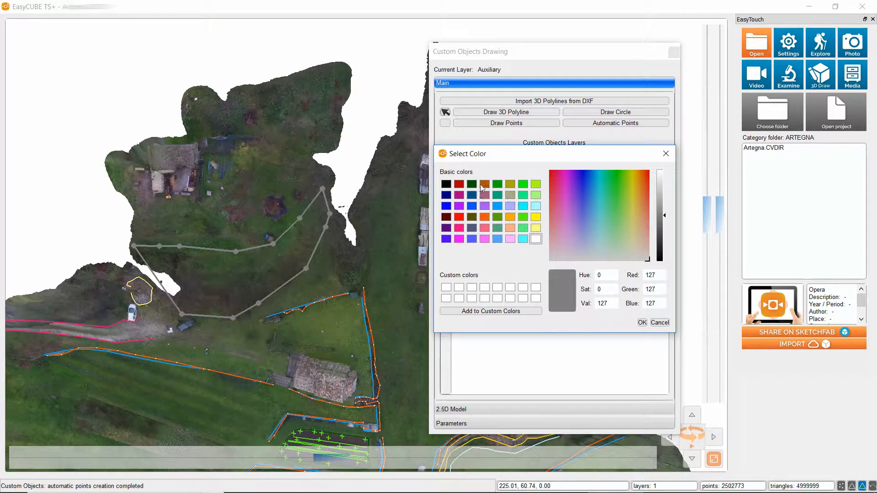
pyautogui.click(463, 183)
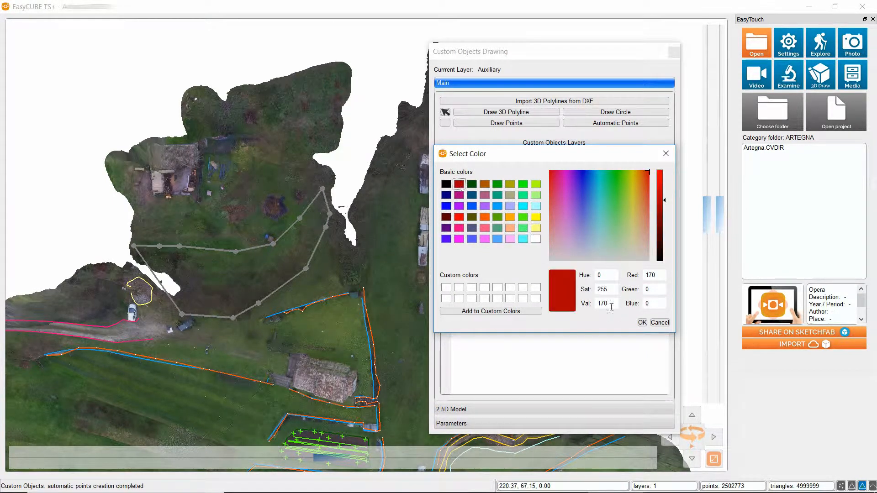
pyautogui.click(642, 323)
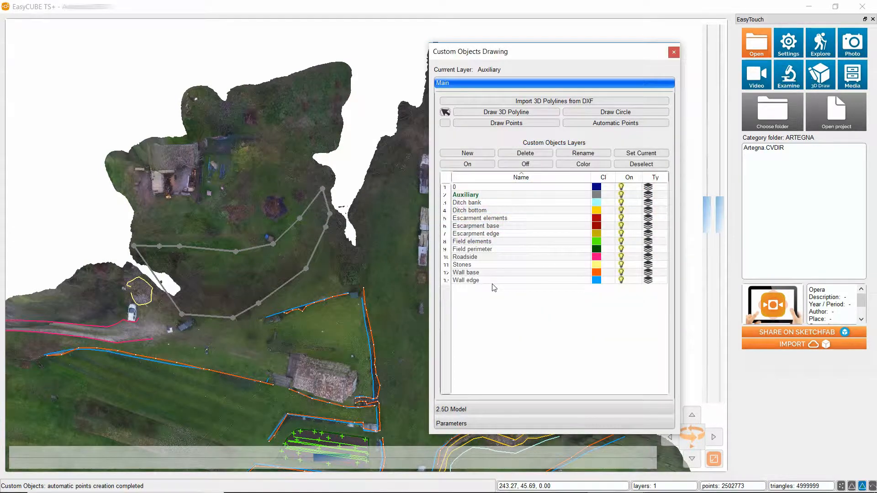
pyautogui.click(521, 219)
pyautogui.click(644, 153)
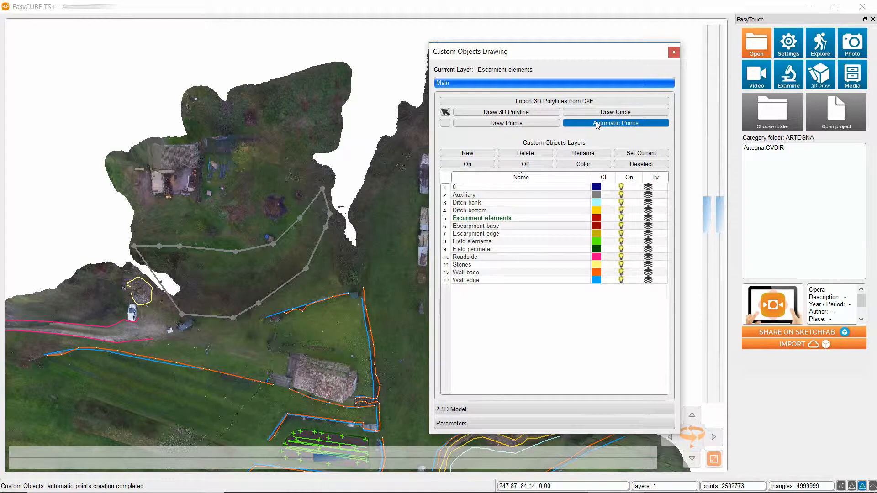
# Generate automatic points inside the selected escarpment outline at the Normal level of detail.
pyautogui.click(597, 124)
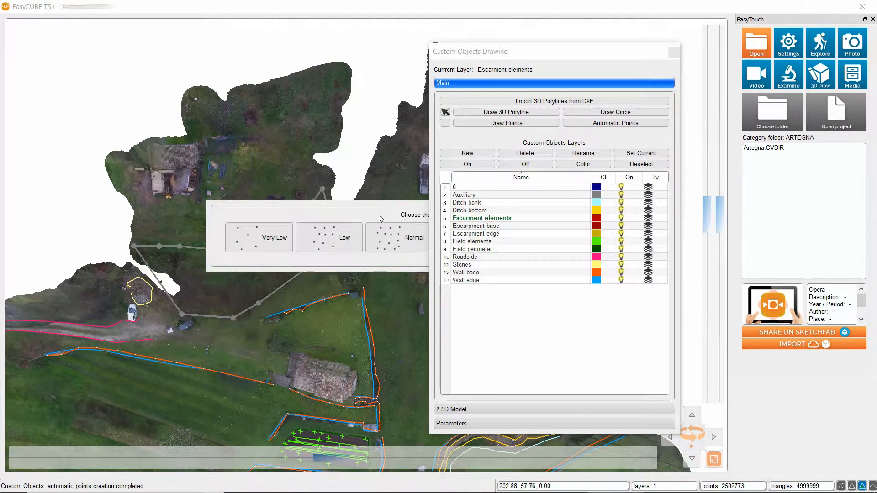
pyautogui.click(389, 246)
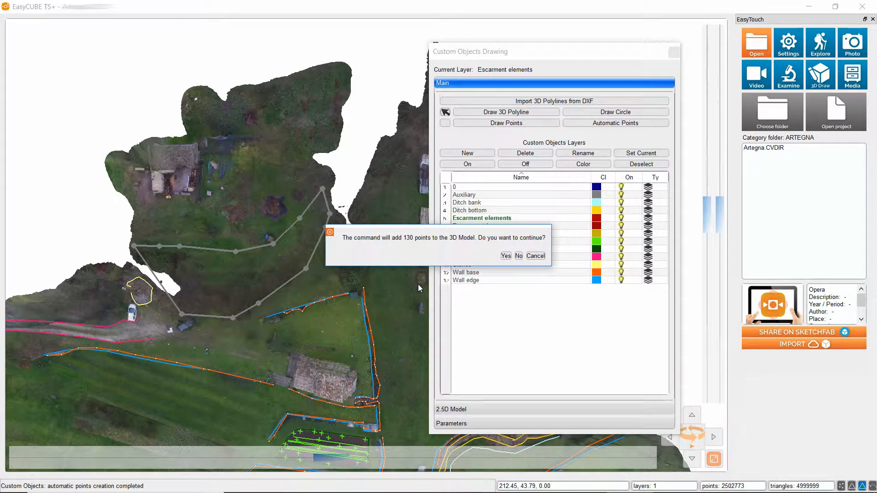
pyautogui.click(507, 256)
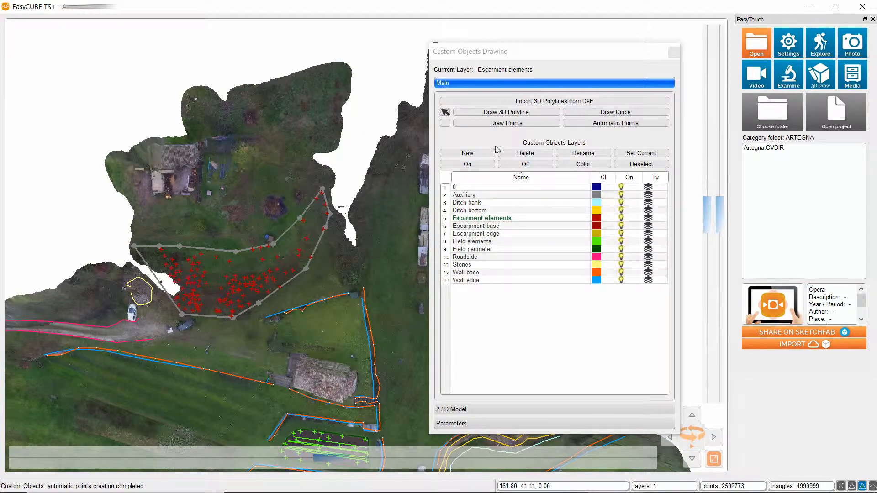
# Deselect all objects and delete the grey auxiliary outline around the escarpment.
pyautogui.rightClick(333, 160)
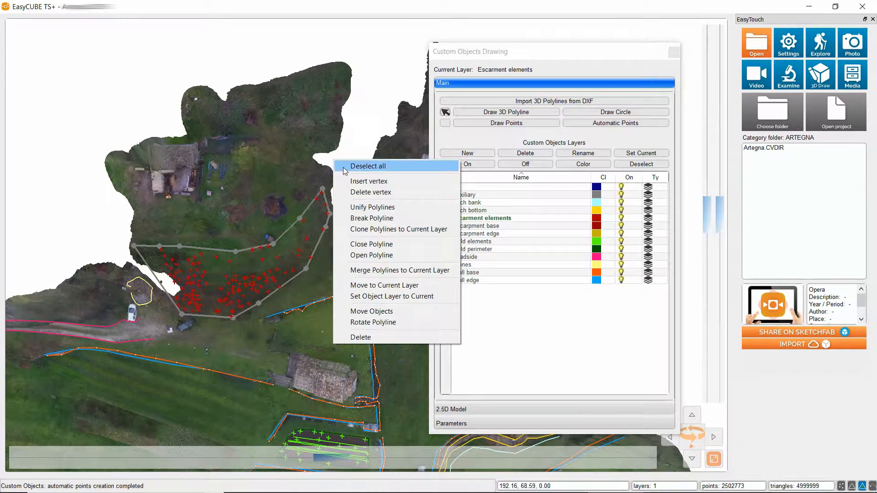
pyautogui.click(344, 168)
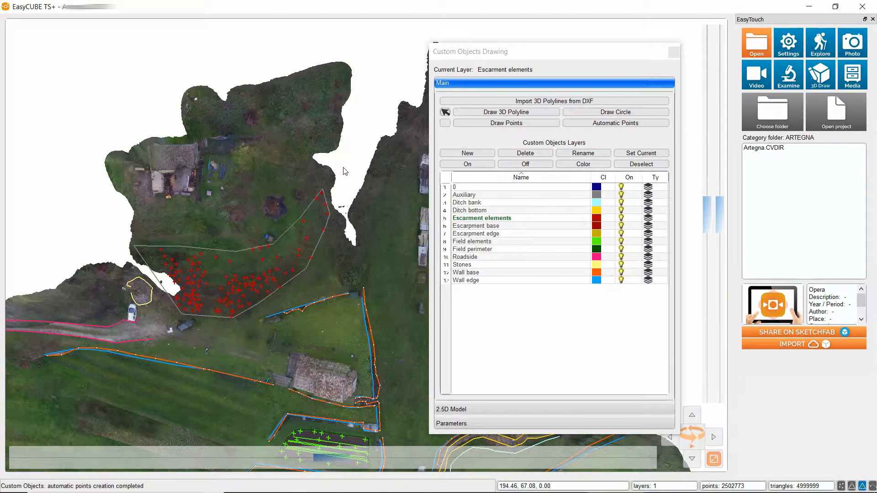
pyautogui.click(327, 201)
pyautogui.rightClick(326, 200)
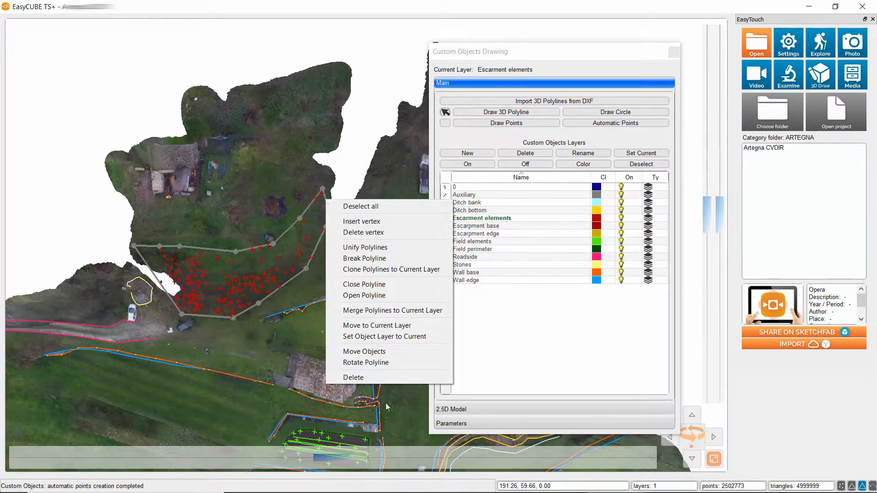
pyautogui.click(354, 377)
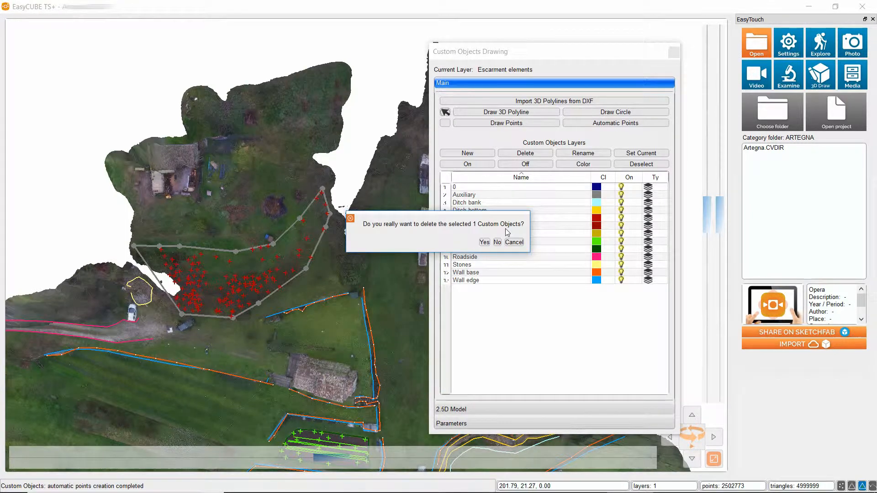
pyautogui.click(484, 242)
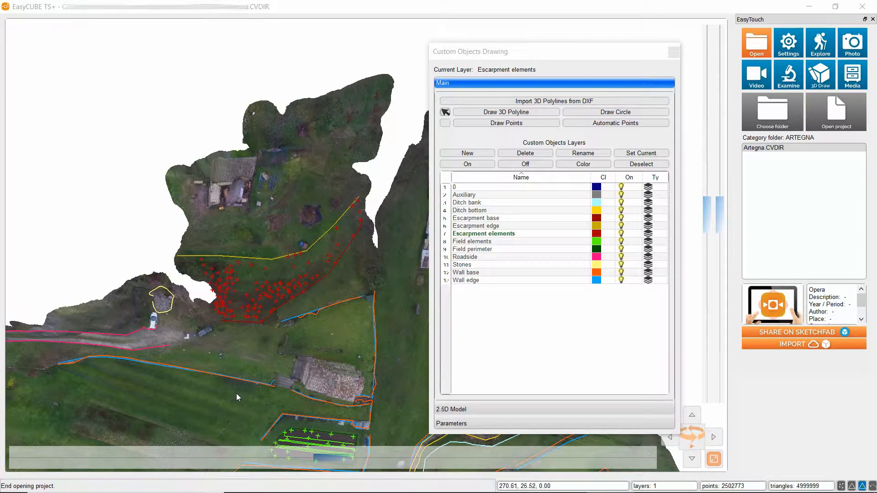
# Make Auxiliary the current layer for outlining the grass area between the walls below the striped field.
pyautogui.moveTo(218, 409); pyautogui.dragTo(257, 338, button='middle')
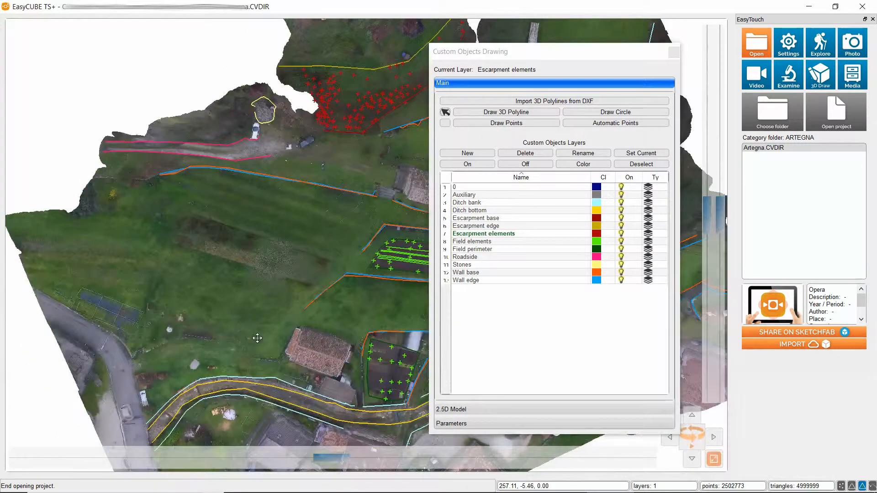
pyautogui.moveTo(396, 314); pyautogui.dragTo(258, 311, button='middle')
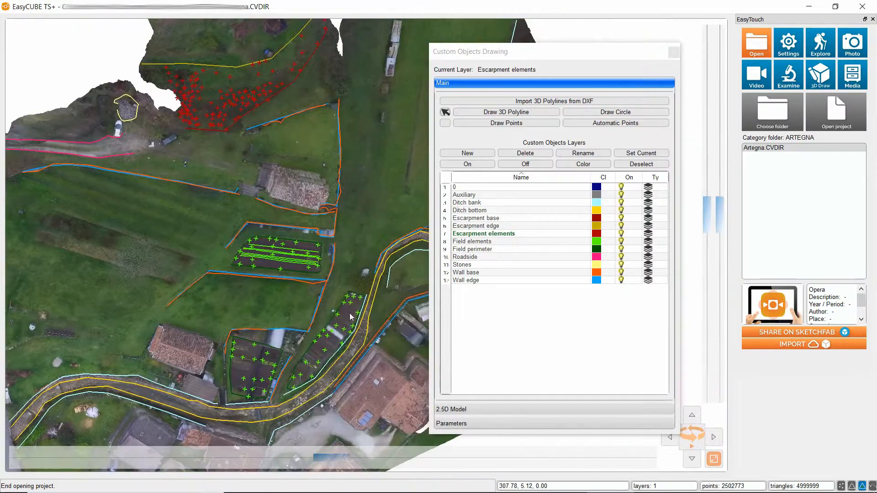
pyautogui.scroll(5, 234, 297)
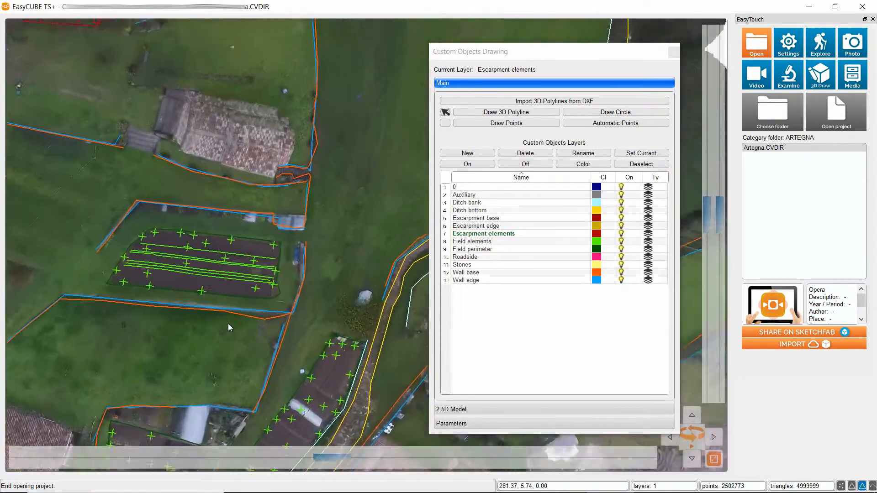
pyautogui.moveTo(190, 347); pyautogui.dragTo(288, 313, button='middle')
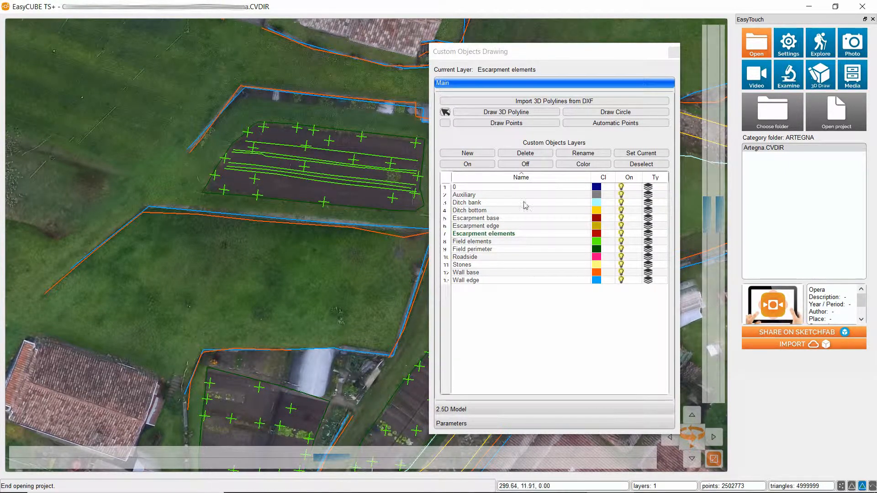
pyautogui.click(464, 195)
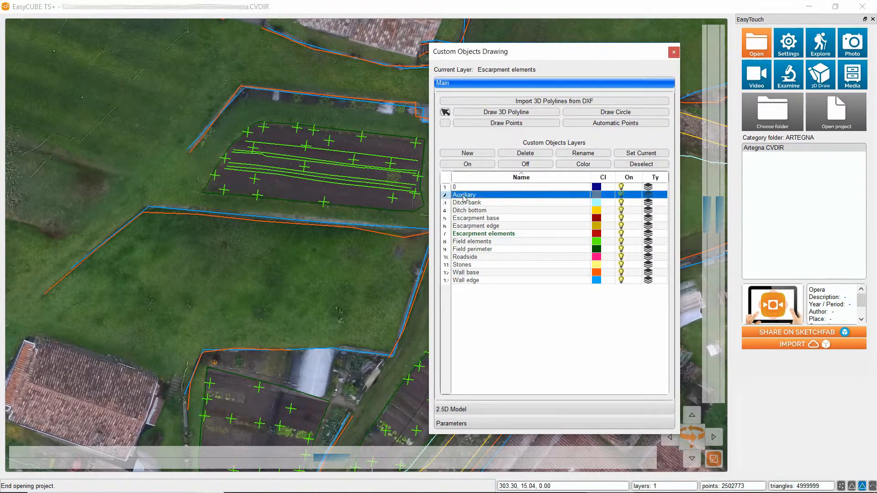
pyautogui.click(637, 154)
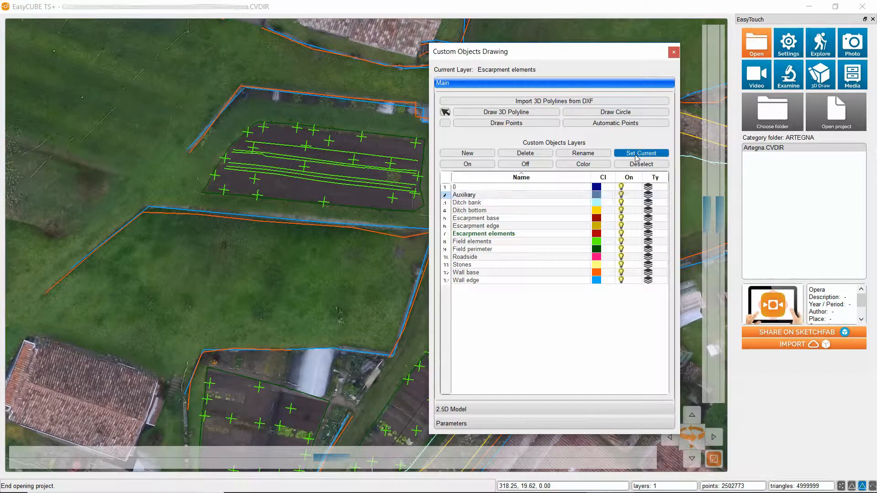
# Draw a closed seven-vertex 3D polyline around the grass area, just inside the surrounding wall lines.
pyautogui.click(517, 112)
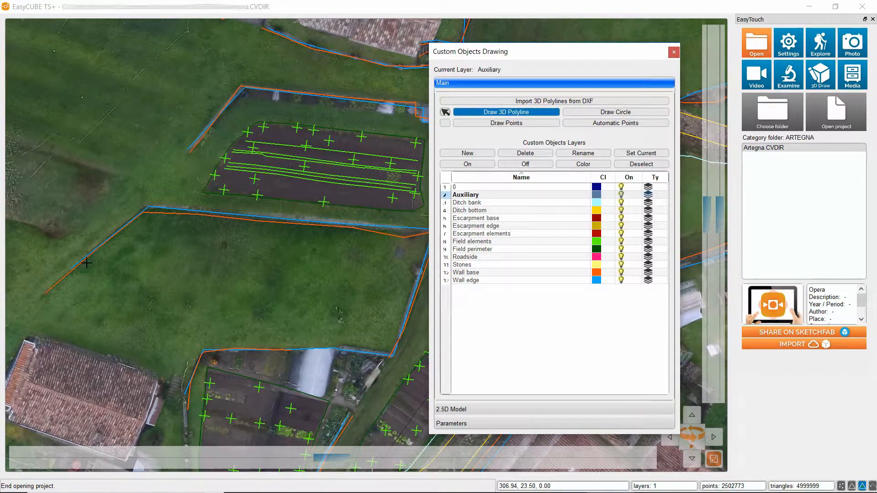
pyautogui.click(61, 292)
pyautogui.click(149, 225)
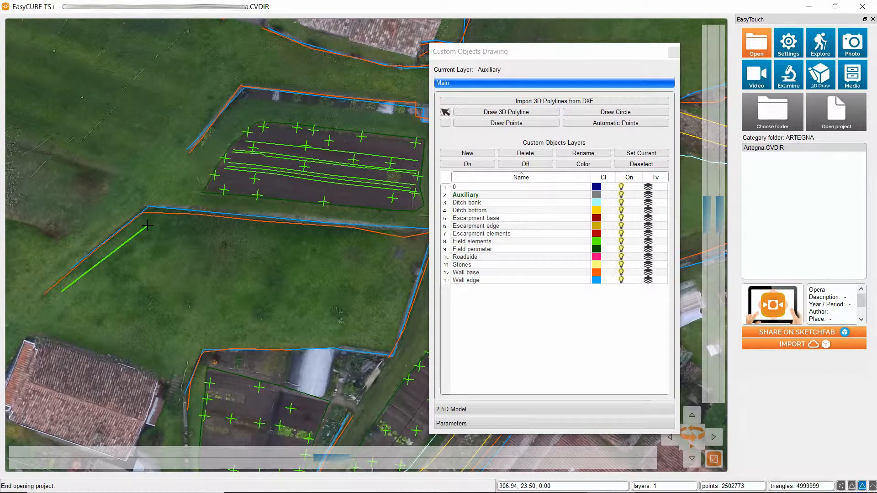
pyautogui.click(409, 246)
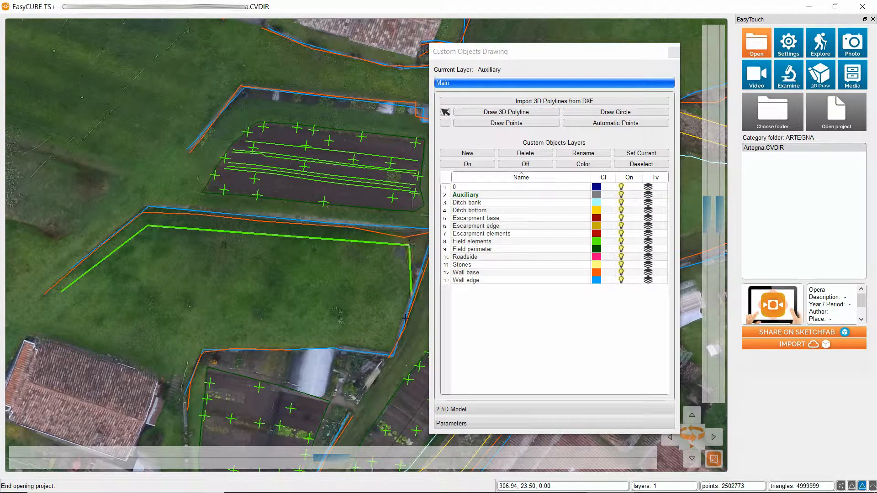
pyautogui.click(380, 334)
pyautogui.click(198, 337)
pyautogui.click(179, 359)
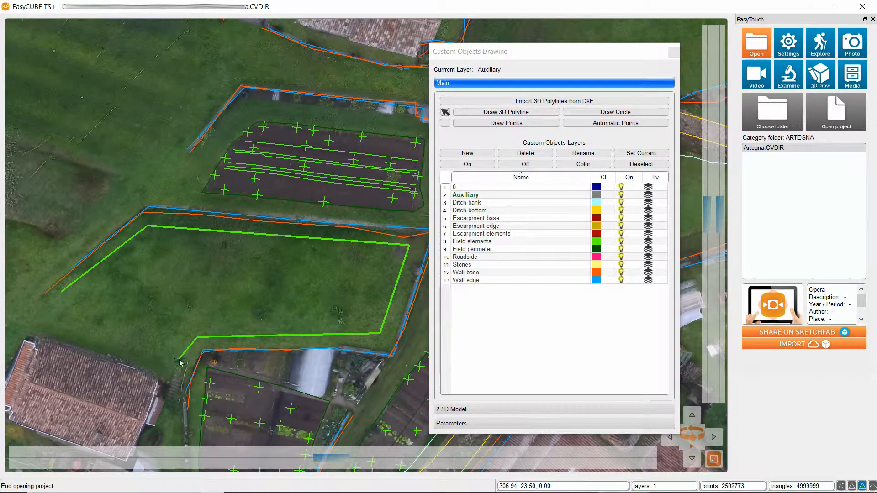
pyautogui.click(55, 325)
pyautogui.rightClick(51, 320)
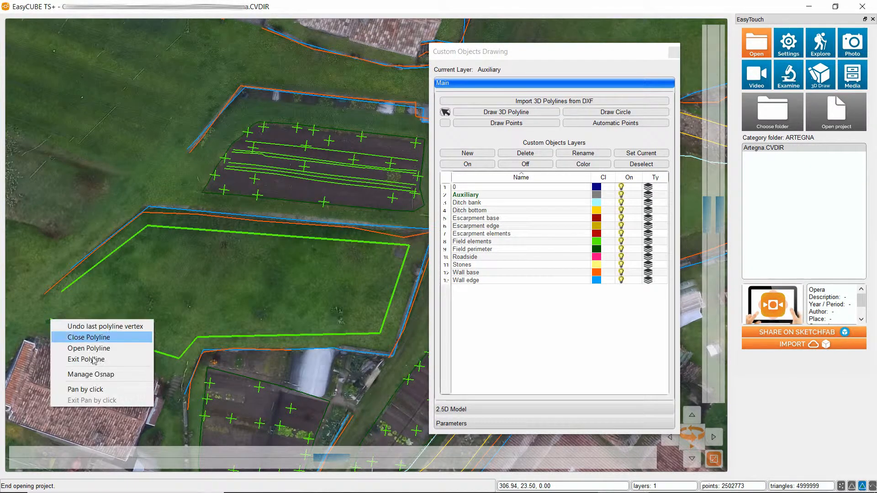
pyautogui.click(92, 338)
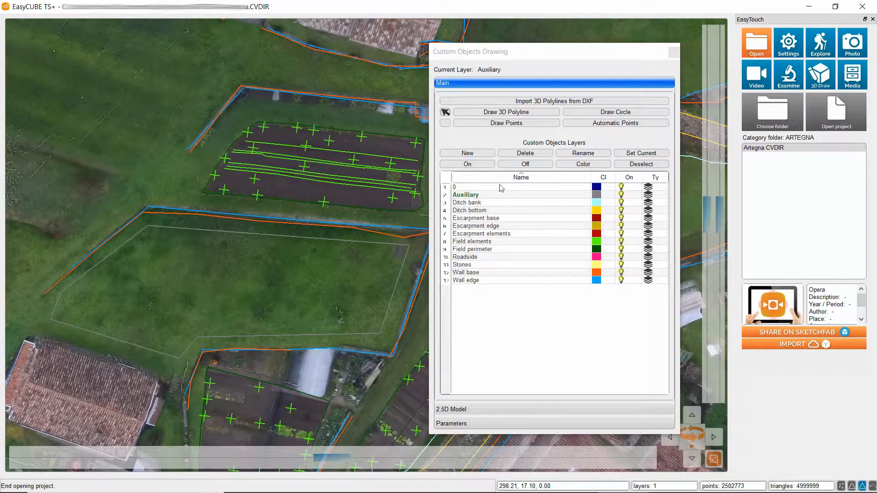
# Create a Normal layer named Lawn.
pyautogui.click(464, 155)
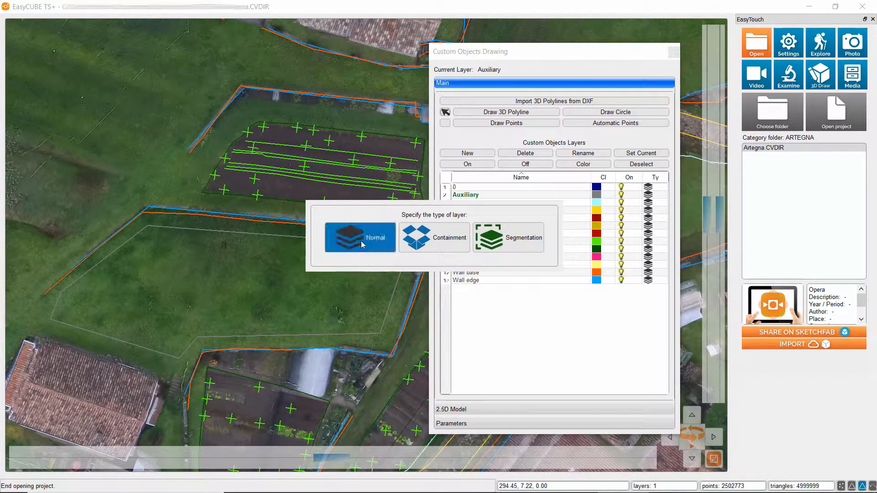
pyautogui.click(357, 250)
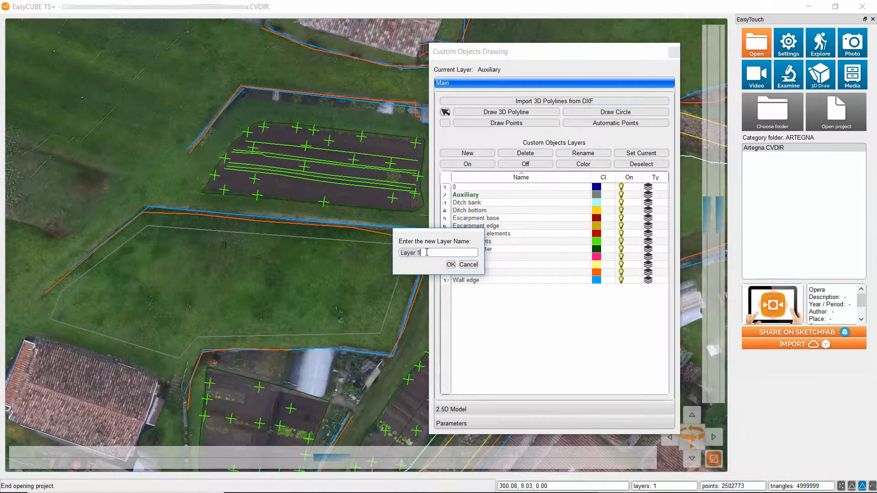
pyautogui.click(426, 252)
pyautogui.write('awn')
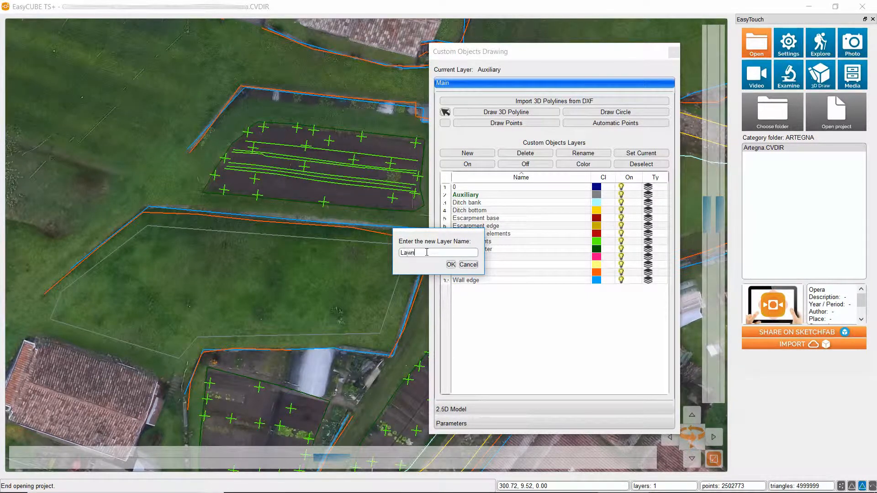
pyautogui.click(451, 264)
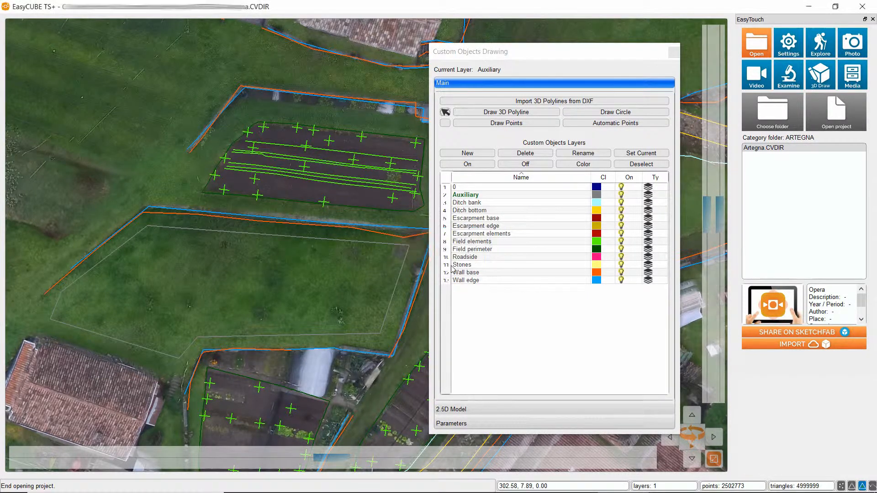
# Make Lawn the current layer and set its colour to magenta (255, 0, 255).
pyautogui.click(480, 257)
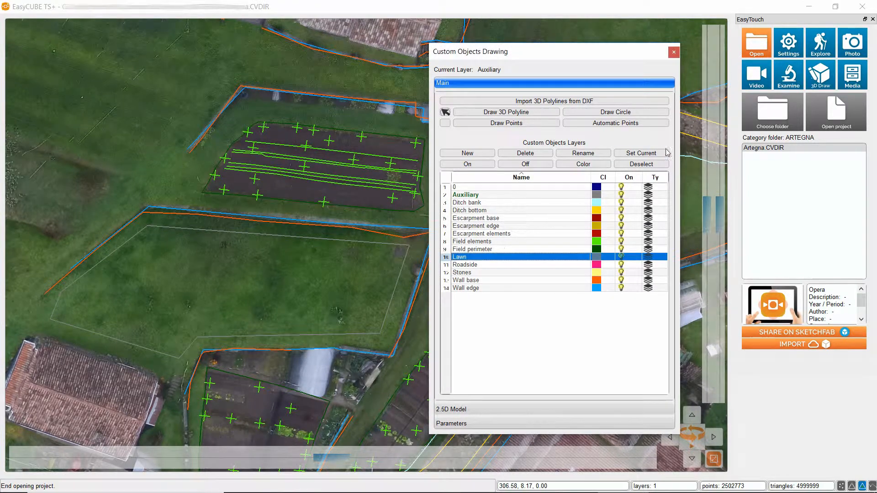
pyautogui.click(654, 154)
pyautogui.click(583, 164)
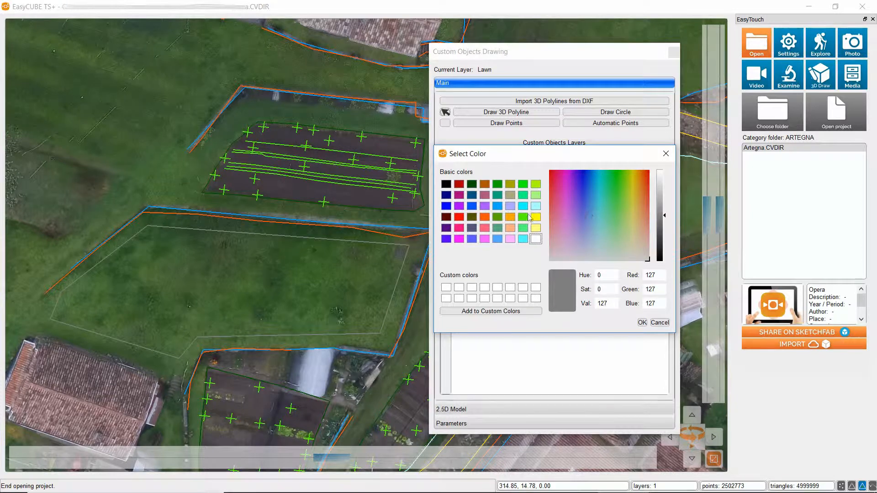
pyautogui.click(459, 239)
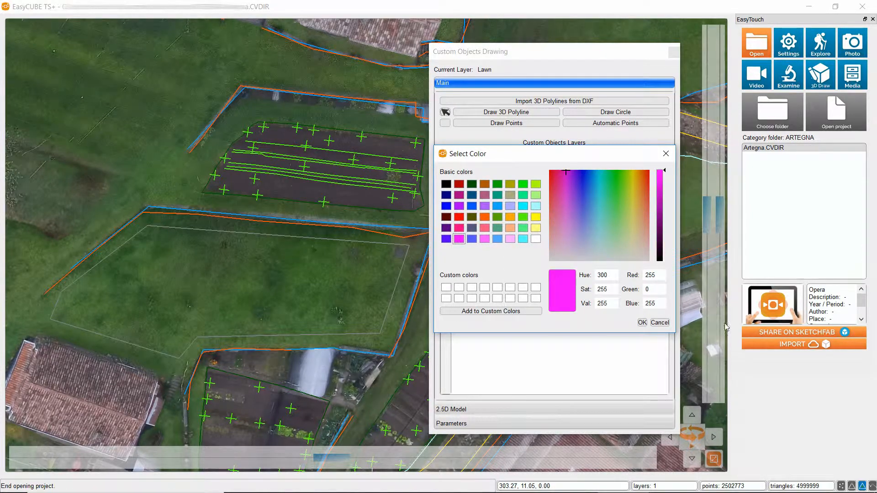
pyautogui.click(642, 323)
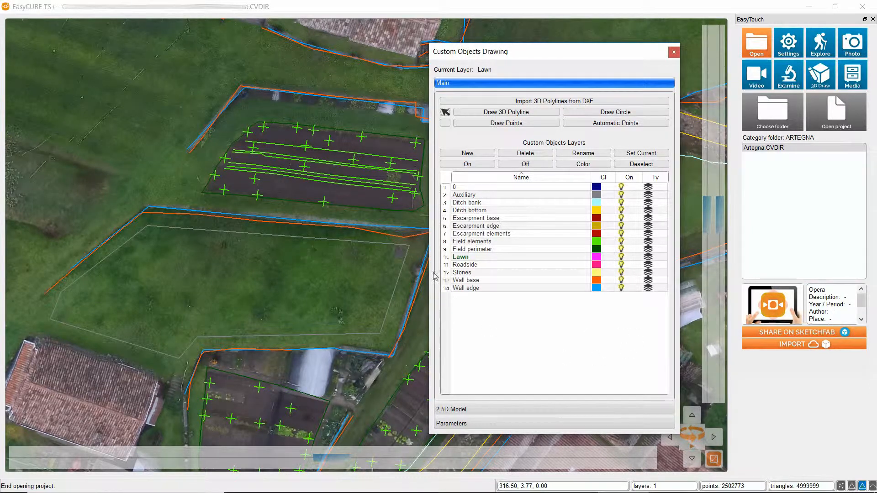
# Generate Low-density automatic points inside the grey grass outline on the Lawn layer and delete the outline polyline.
pyautogui.click(284, 236)
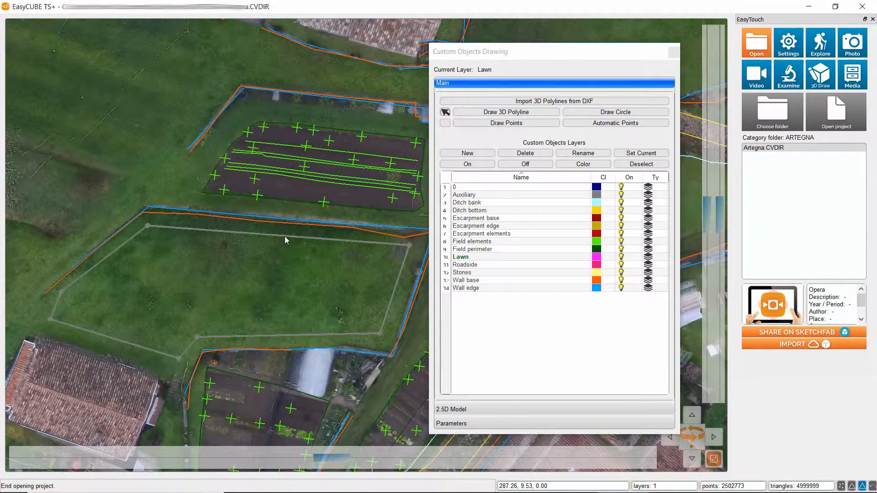
pyautogui.click(607, 128)
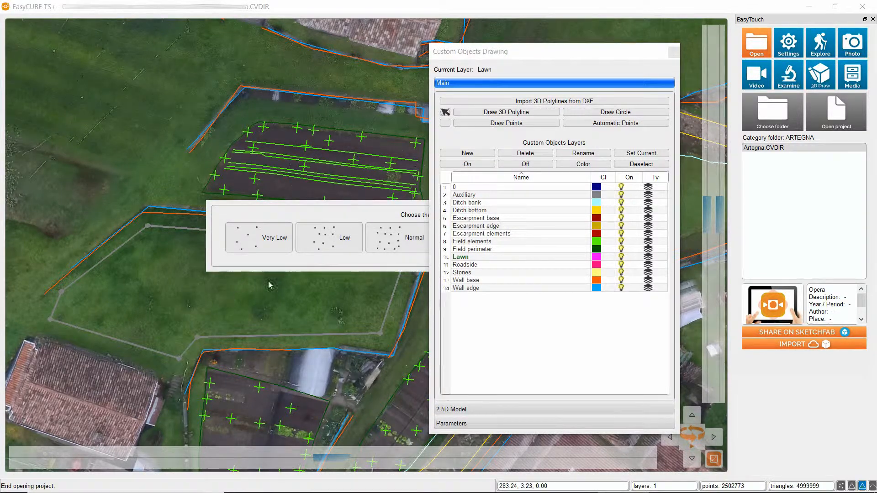
pyautogui.click(339, 247)
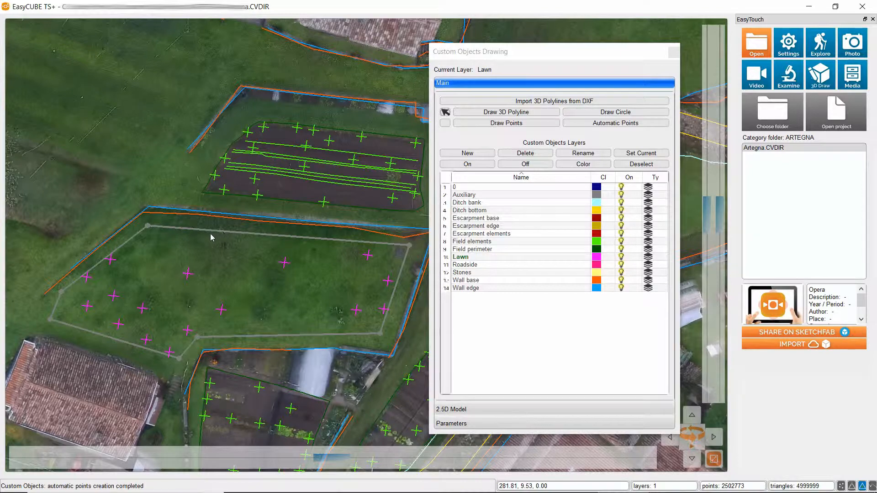
pyautogui.rightClick(298, 237)
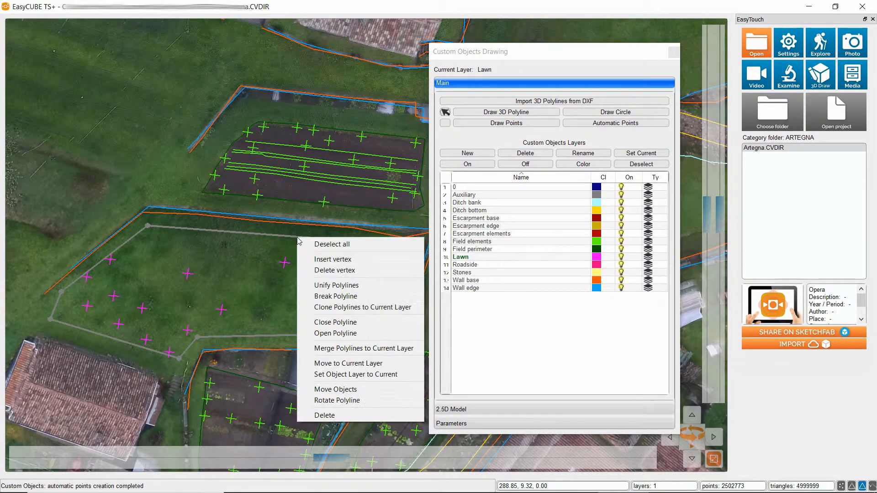
pyautogui.click(325, 414)
# Create a Normal layer named Building perimeter.
pyautogui.moveTo(273, 206); pyautogui.dragTo(259, 314, button='middle')
pyautogui.moveTo(331, 145); pyautogui.dragTo(326, 213)
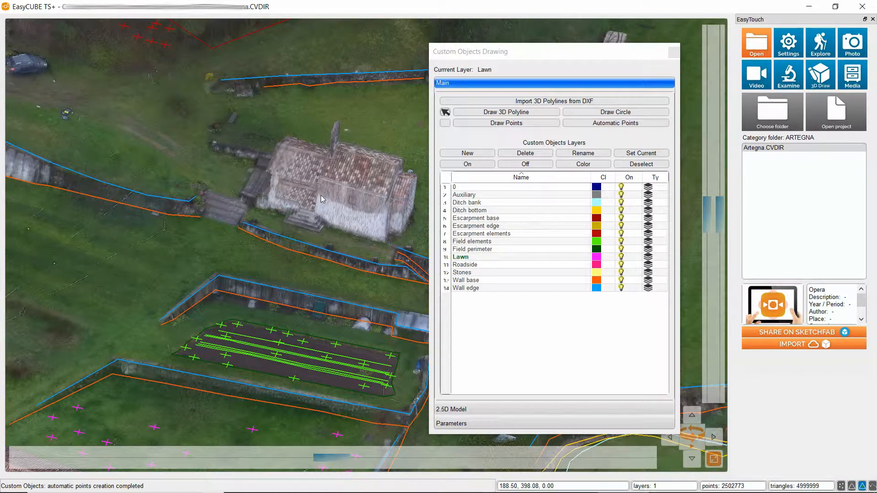
pyautogui.click(450, 154)
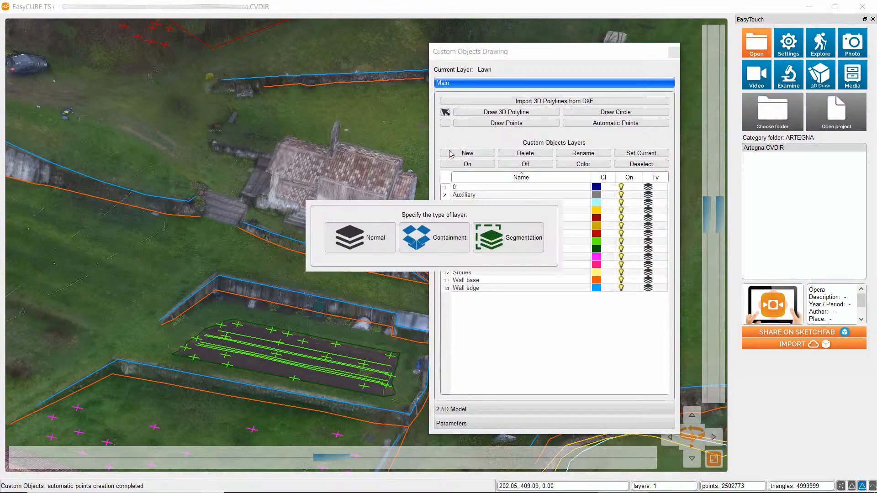
pyautogui.click(366, 237)
pyautogui.press('BackSpace')
pyautogui.press('BackSpace')
pyautogui.press('BackSpace')
pyautogui.press('BackSpace')
pyautogui.press('BackSpace')
pyautogui.press('BackSpace')
pyautogui.press('BackSpace')
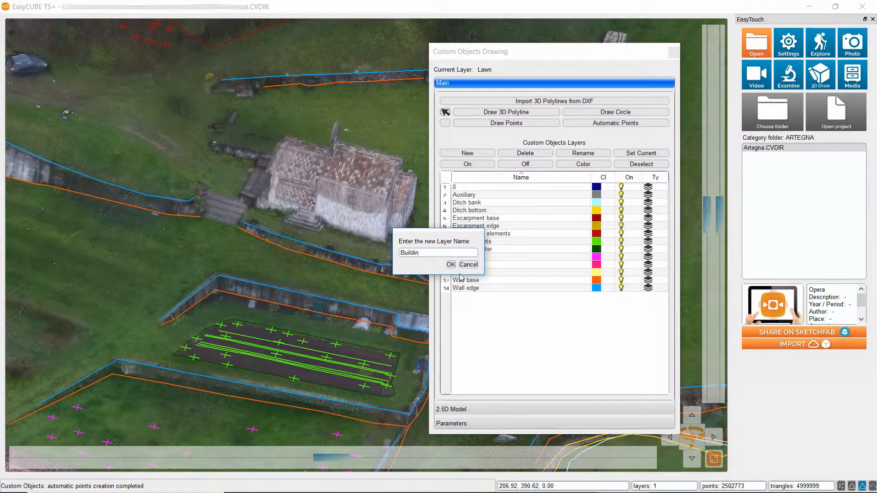
pyautogui.write('Building perimeter')
pyautogui.click(451, 265)
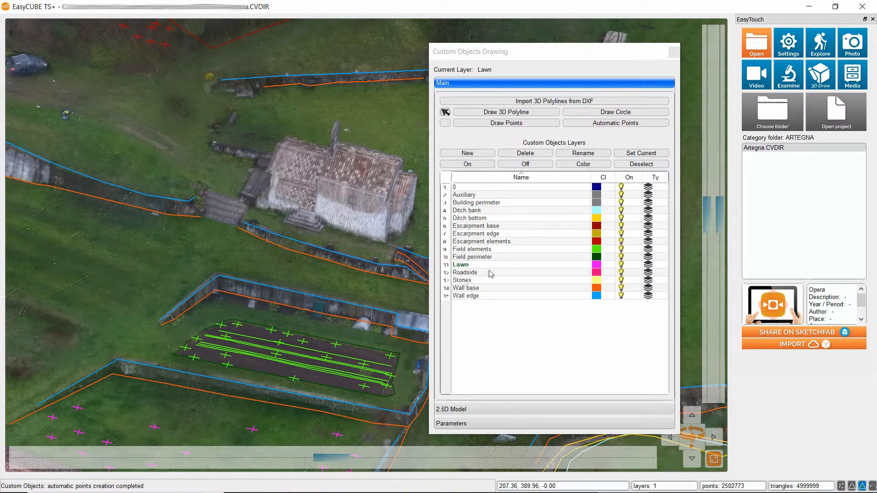
# Make Building perimeter the current layer and set its colour to dark blue.
pyautogui.click(474, 205)
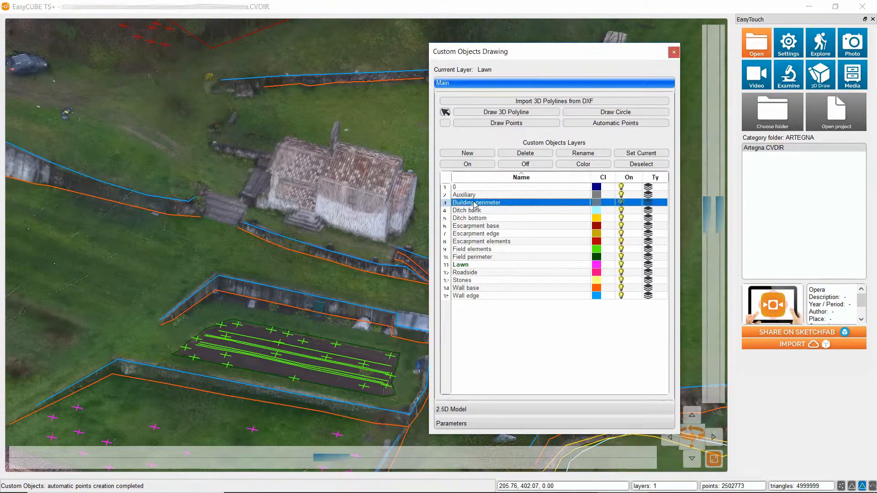
pyautogui.click(641, 153)
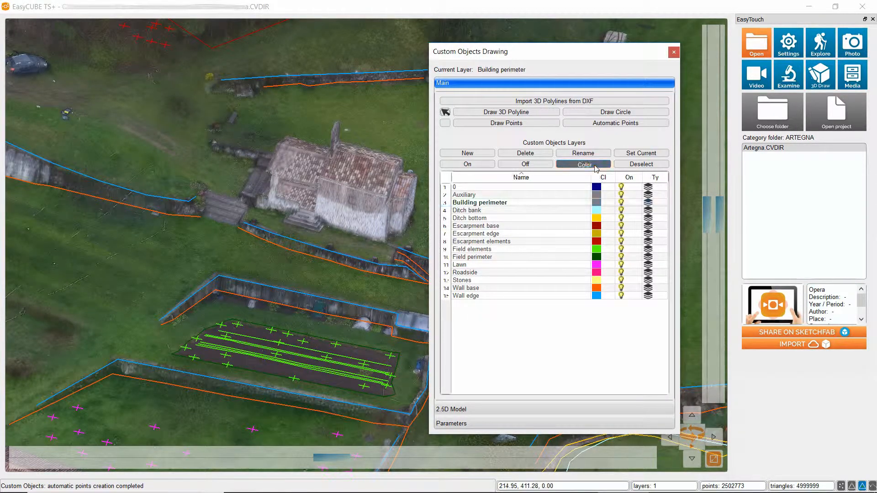
pyautogui.click(596, 169)
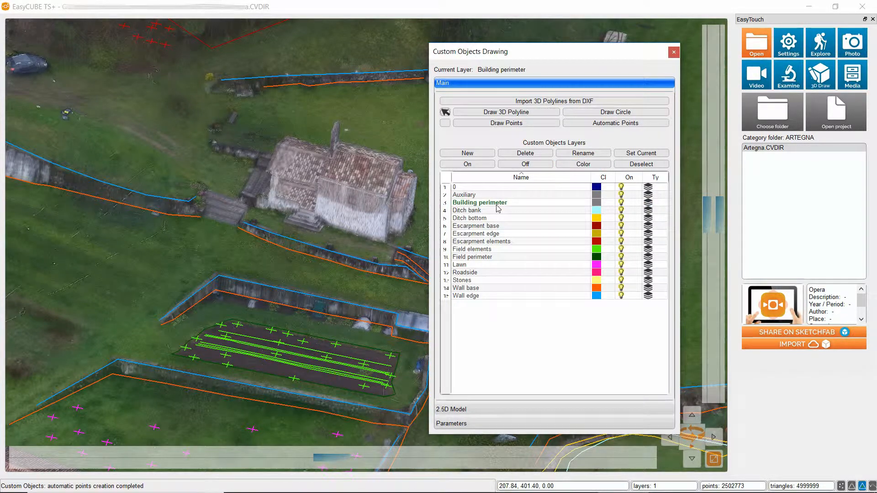
pyautogui.click(497, 204)
pyautogui.click(583, 164)
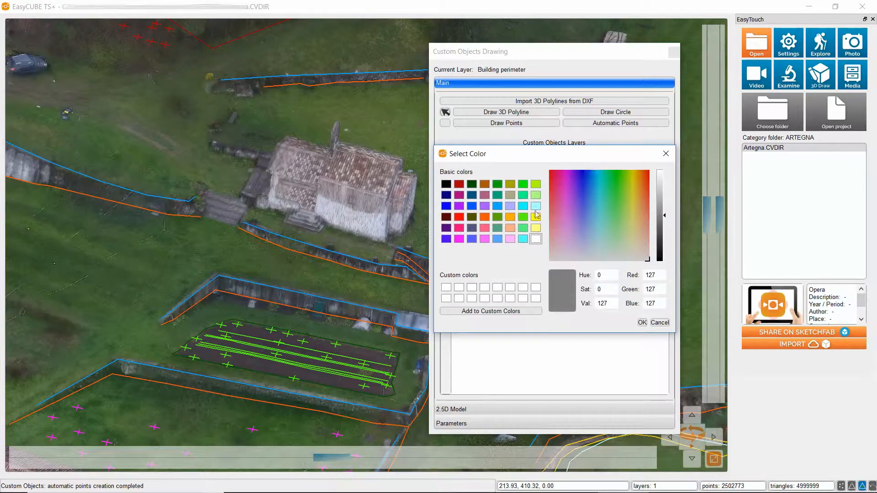
pyautogui.click(476, 207)
pyautogui.click(446, 197)
pyautogui.click(642, 323)
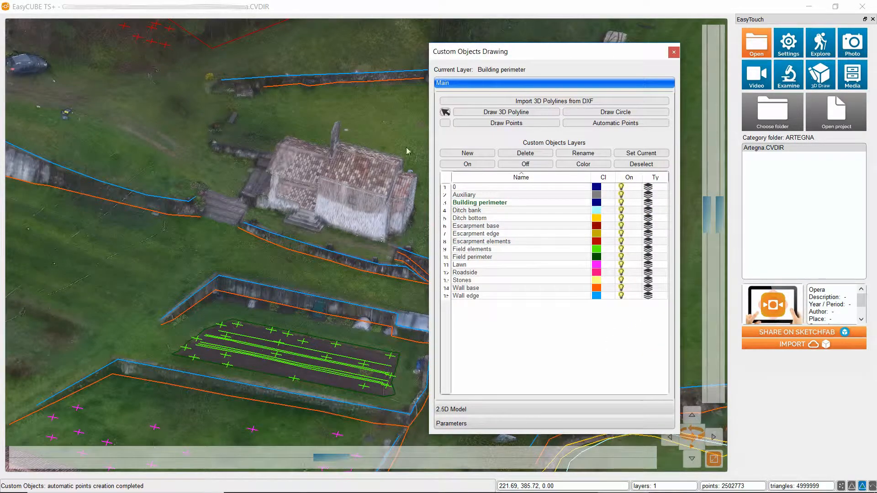
# Draw an open six-vertex 3D polyline along the base of the house wall facing the striped field, going around the entrance steps.
pyautogui.click(464, 113)
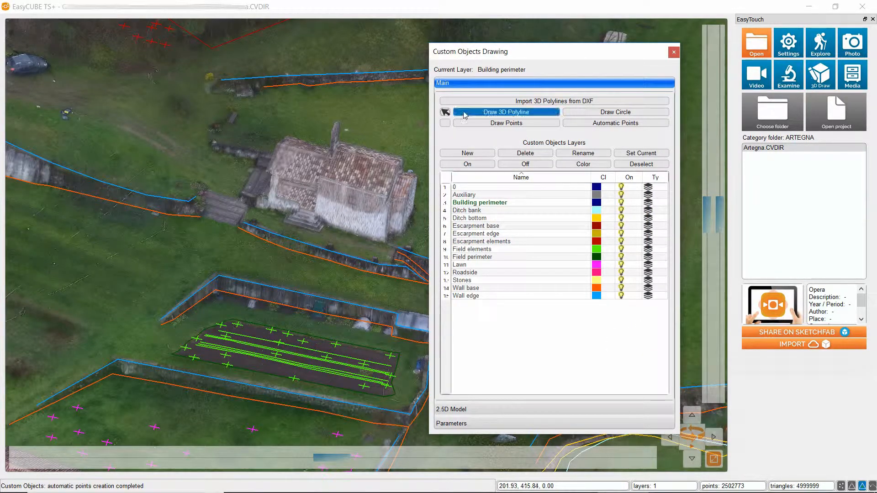
pyautogui.scroll(1, 273, 207)
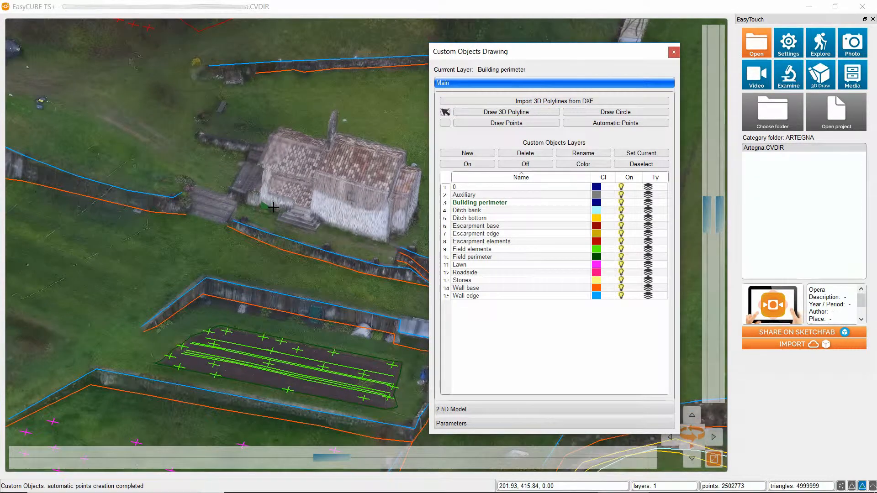
pyautogui.scroll(6, 274, 207)
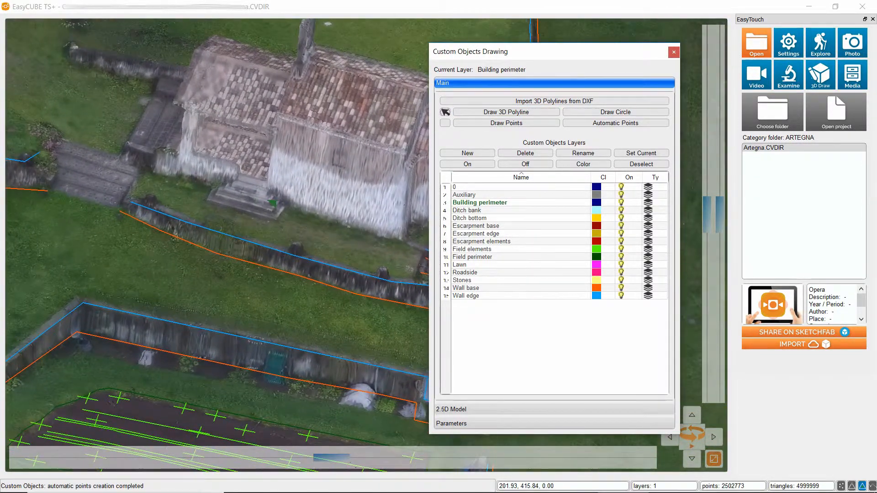
pyautogui.moveTo(338, 457); pyautogui.dragTo(578, 429)
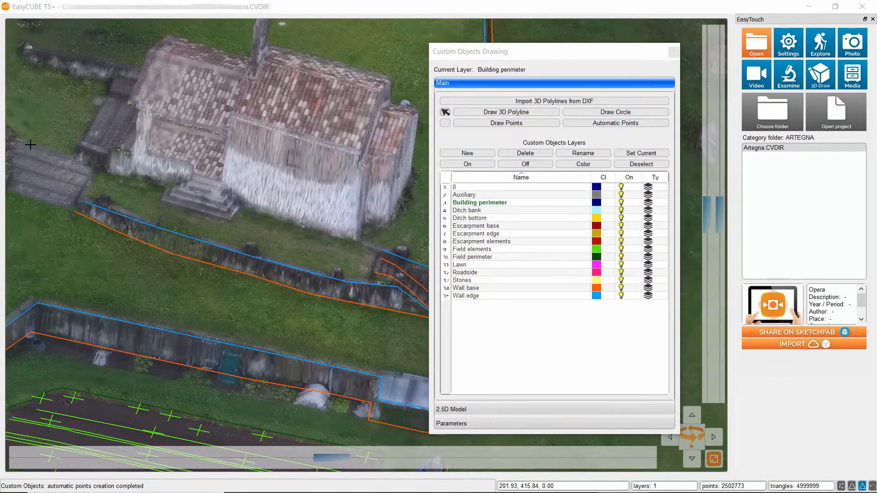
pyautogui.click(73, 162)
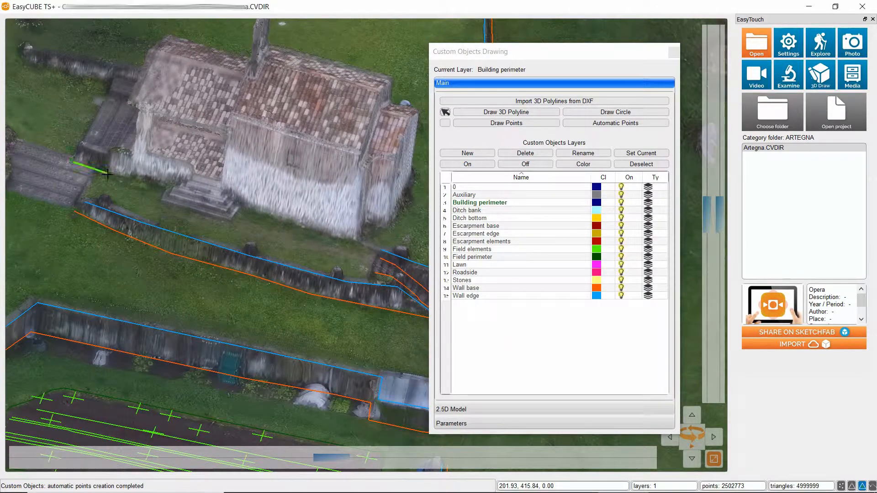
pyautogui.click(165, 186)
pyautogui.click(160, 200)
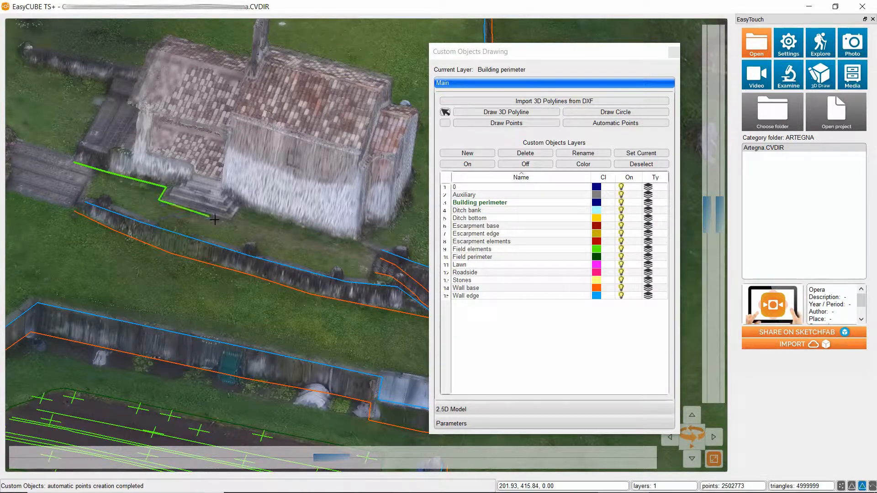
pyautogui.click(231, 221)
pyautogui.click(243, 207)
pyautogui.click(354, 239)
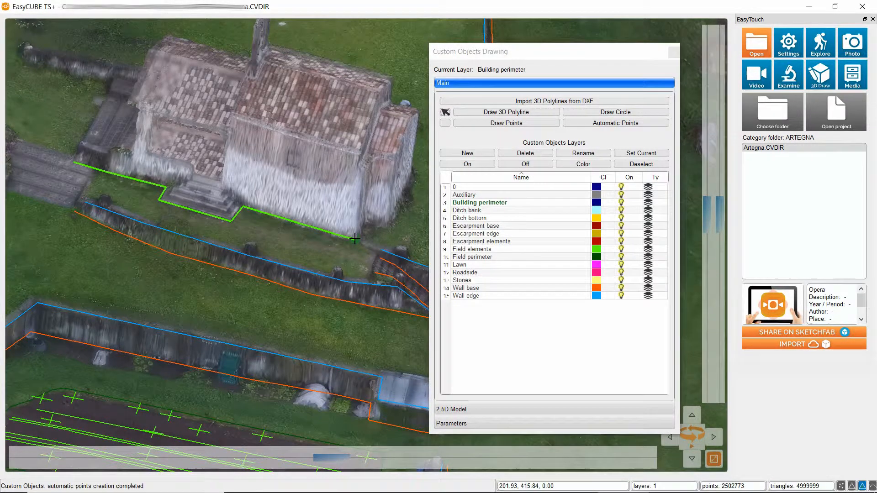
pyautogui.rightClick(354, 239)
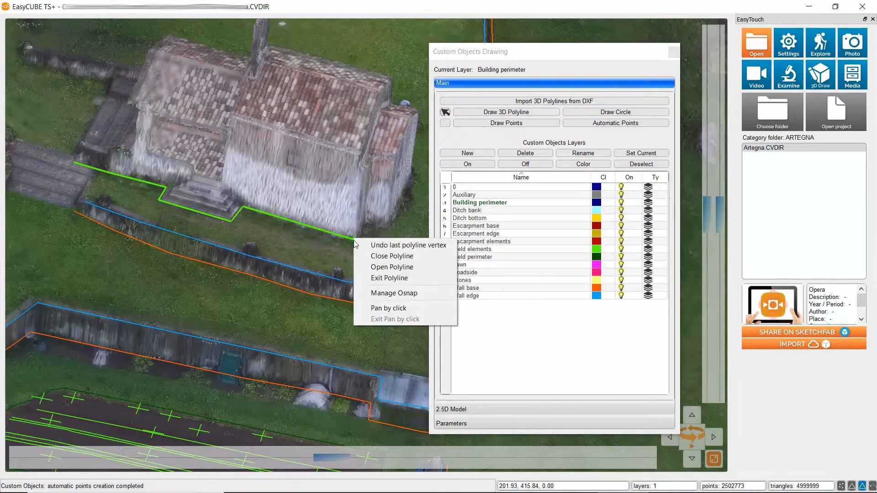
pyautogui.click(386, 267)
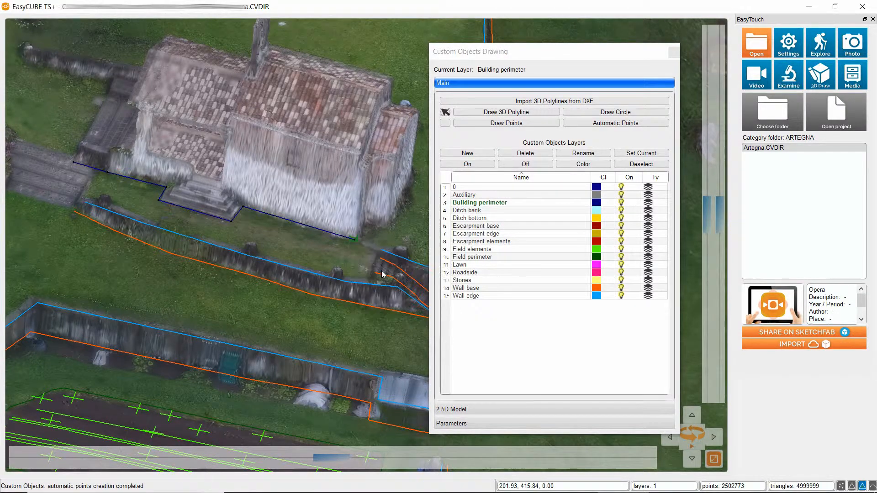
# Draw an open six-vertex 3D polyline around the house's narrow end near the garden stairs, starting from the first perimeter line's end vertex.
pyautogui.moveTo(407, 216); pyautogui.dragTo(256, 260)
pyautogui.moveTo(389, 178); pyautogui.dragTo(206, 296)
pyautogui.moveTo(206, 296); pyautogui.dragTo(173, 297, button='middle')
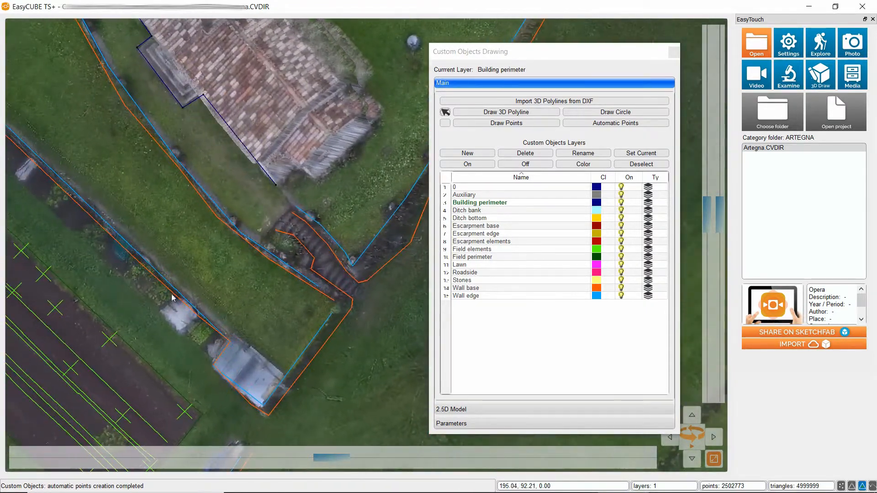
pyautogui.doubleClick(267, 91)
pyautogui.moveTo(306, 236); pyautogui.dragTo(179, 160, button='middle')
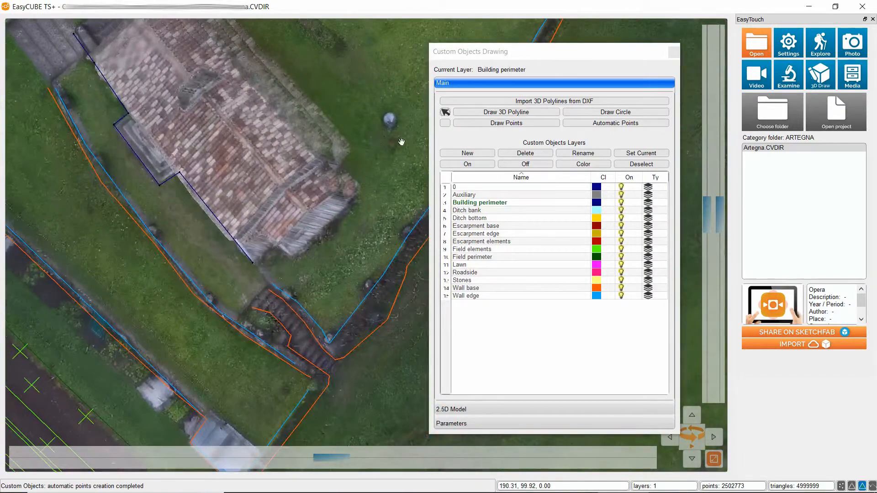
pyautogui.moveTo(401, 141); pyautogui.dragTo(461, 165)
pyautogui.moveTo(283, 213); pyautogui.dragTo(231, 158)
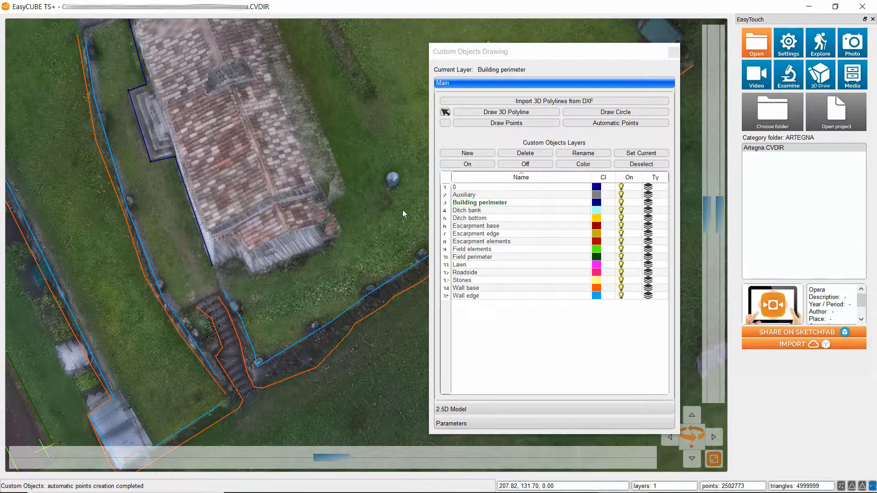
pyautogui.click(472, 113)
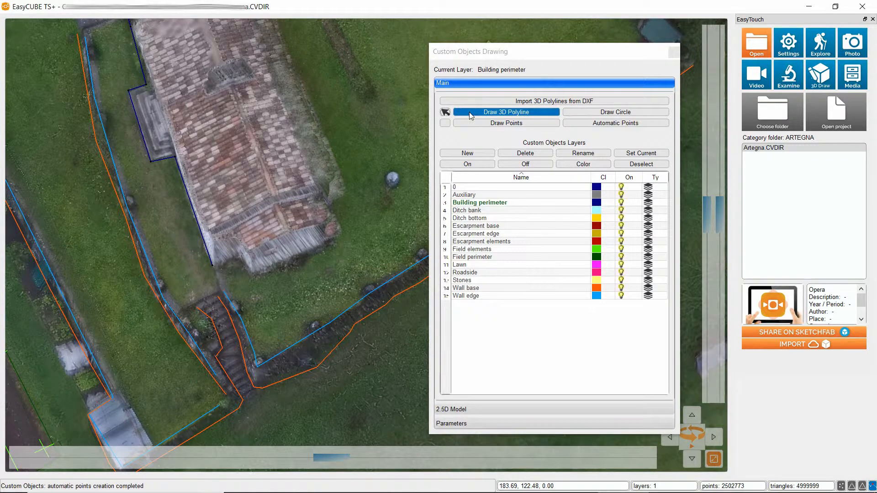
pyautogui.click(212, 266)
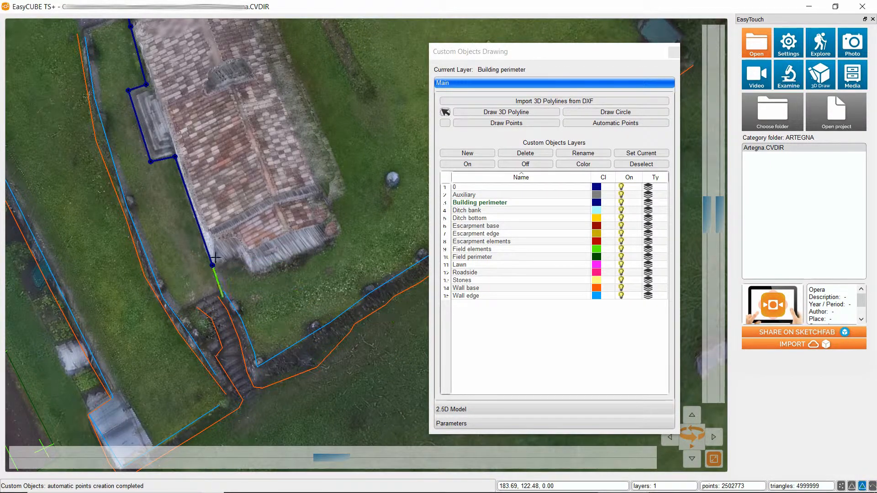
pyautogui.click(237, 259)
pyautogui.click(334, 243)
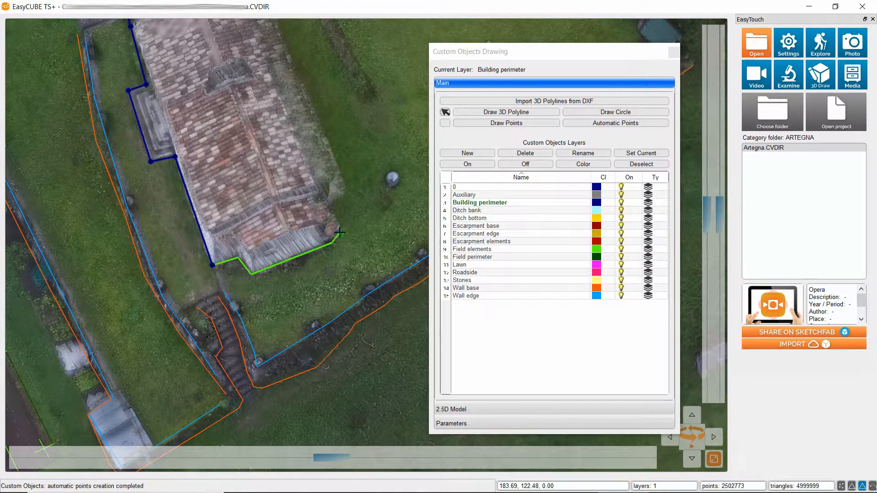
pyautogui.click(341, 233)
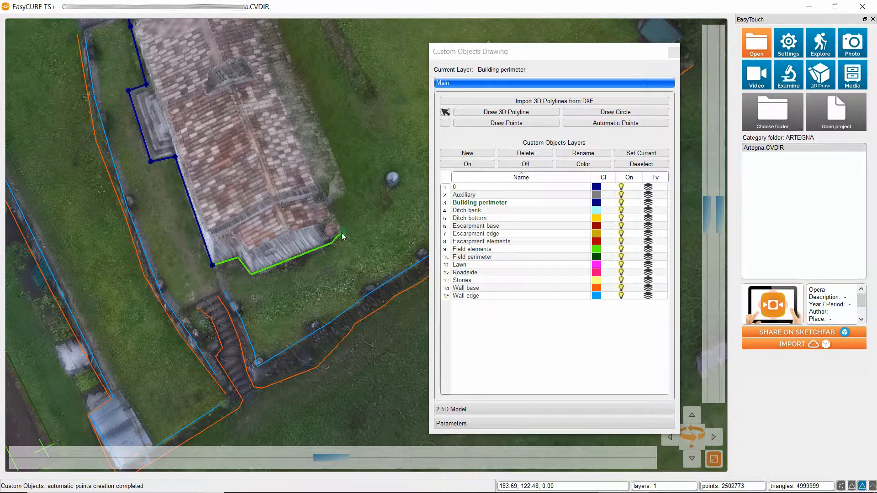
pyautogui.rightClick(331, 206)
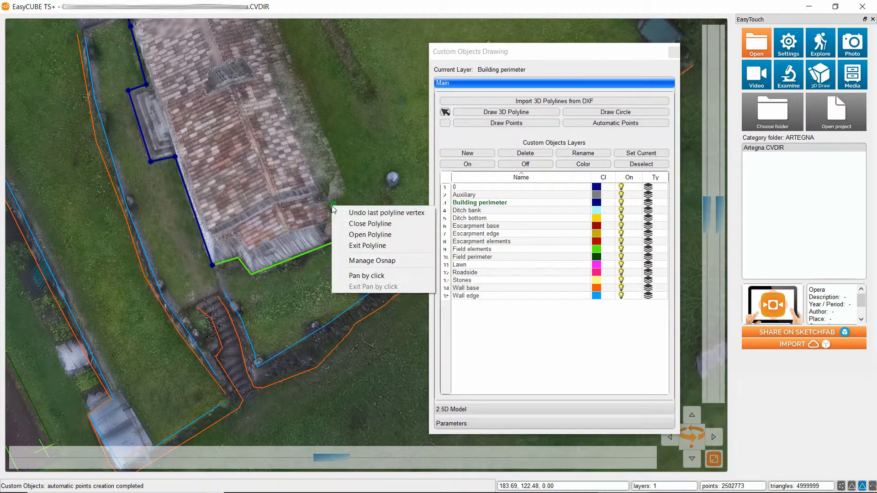
pyautogui.click(352, 238)
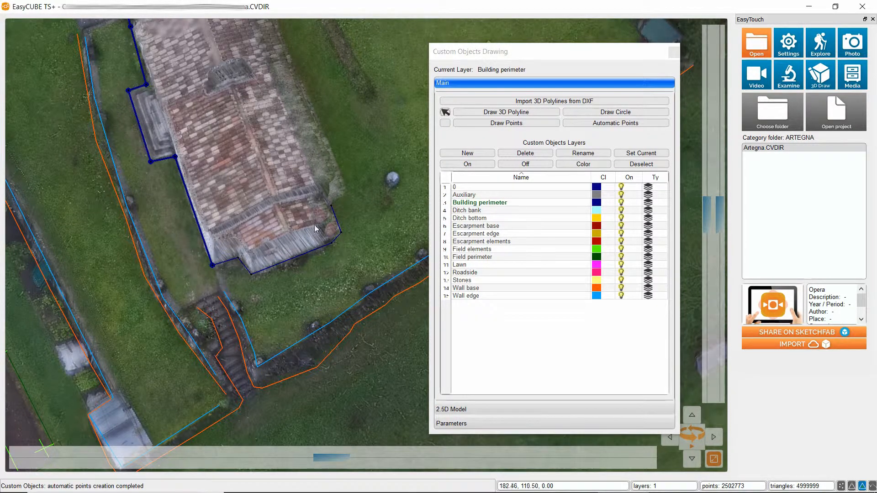
# Draw an open seven-vertex 3D polyline along the house's long lawn side and far end, starting and ending at the existing perimeter lines' end vertices.
pyautogui.moveTo(354, 267); pyautogui.dragTo(340, 303)
pyautogui.moveTo(383, 32); pyautogui.dragTo(300, 333)
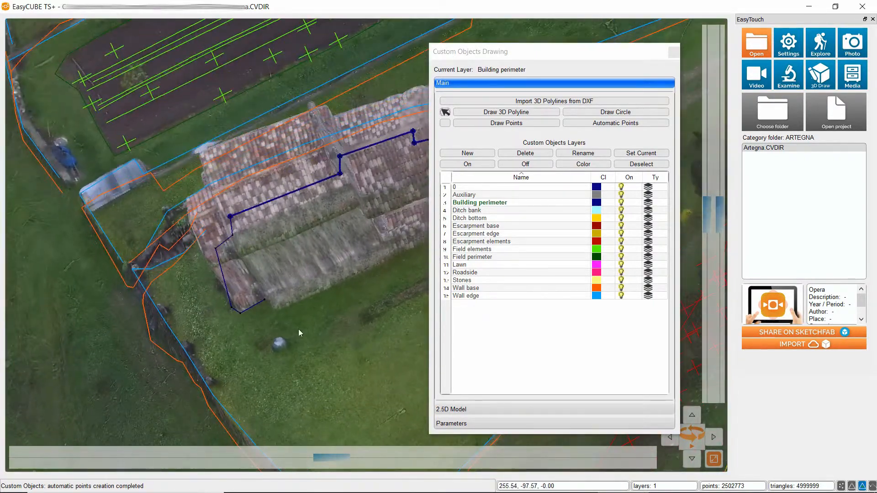
pyautogui.rightClick(332, 235)
pyautogui.click(360, 243)
pyautogui.moveTo(421, 285); pyautogui.dragTo(269, 263, button='middle')
pyautogui.click(477, 115)
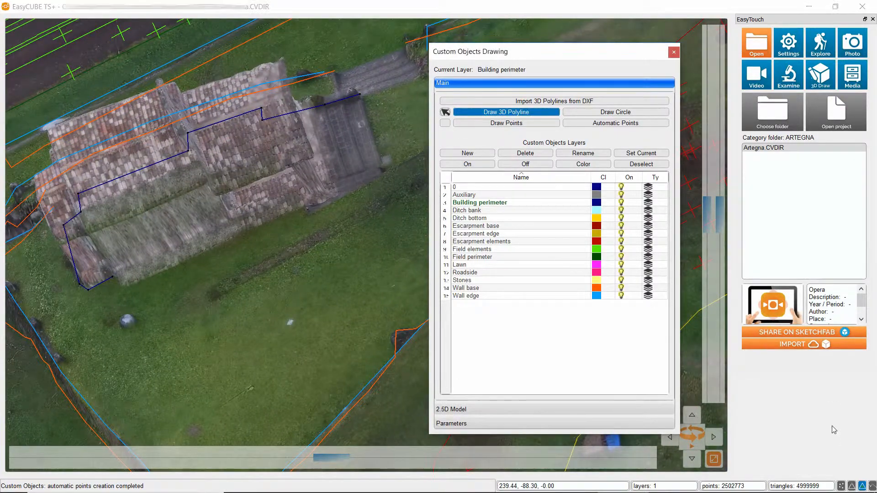
pyautogui.click(872, 486)
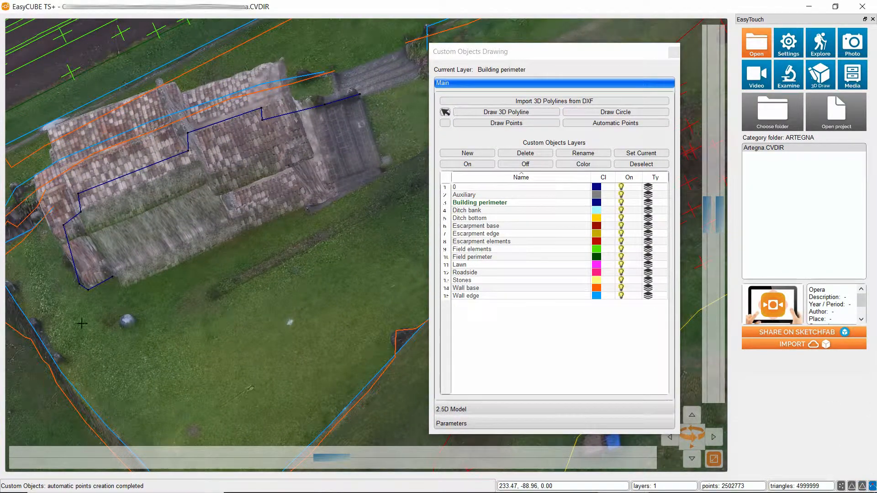
pyautogui.click(113, 278)
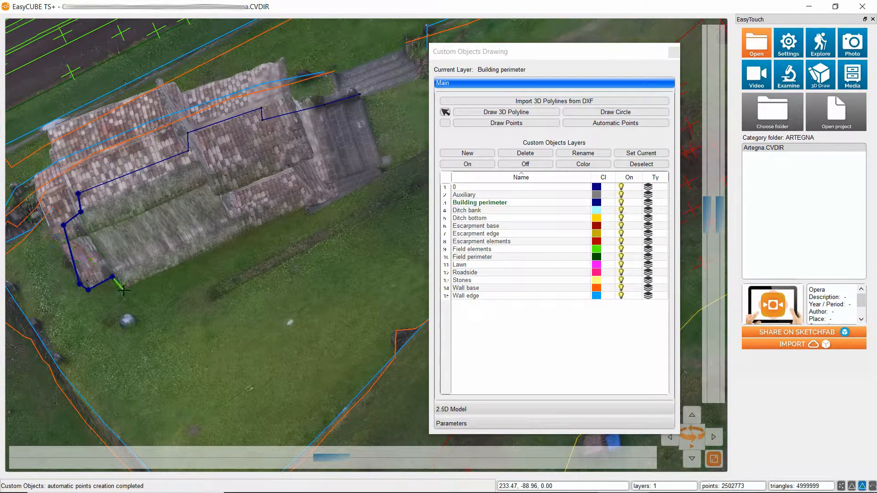
pyautogui.click(119, 288)
pyautogui.click(214, 246)
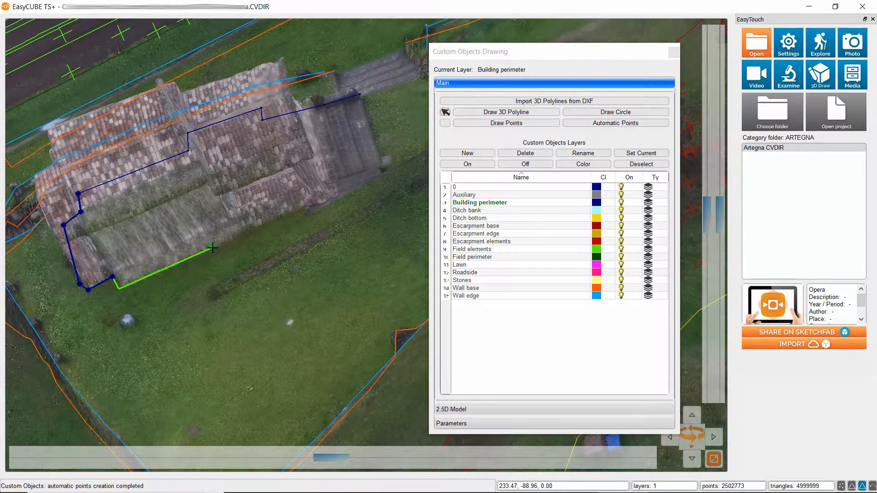
pyautogui.click(338, 196)
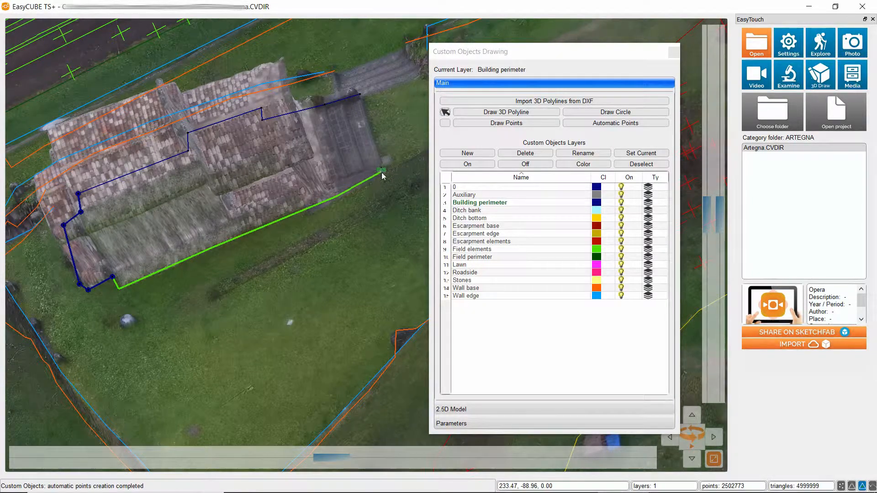
pyautogui.click(381, 173)
pyautogui.click(365, 100)
pyautogui.click(871, 486)
pyautogui.click(361, 92)
pyautogui.rightClick(361, 95)
pyautogui.click(397, 140)
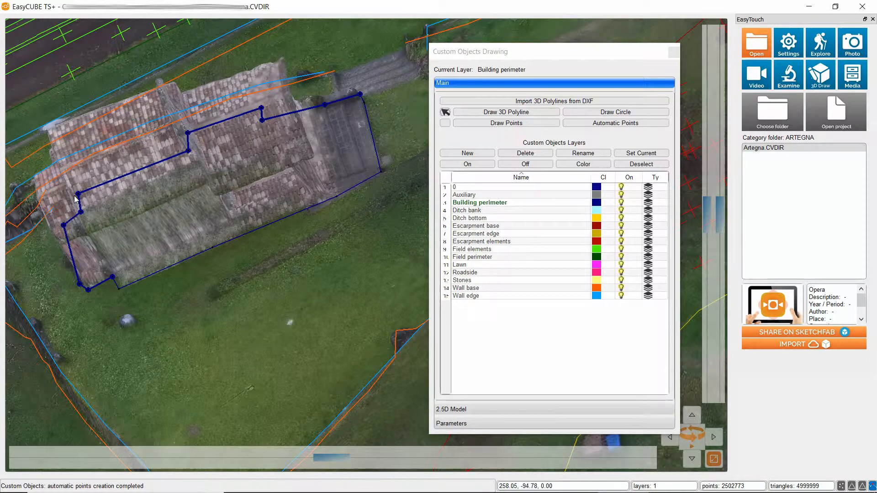
# Unify the three selected perimeter polylines around the house into one polyline.
pyautogui.click(165, 269)
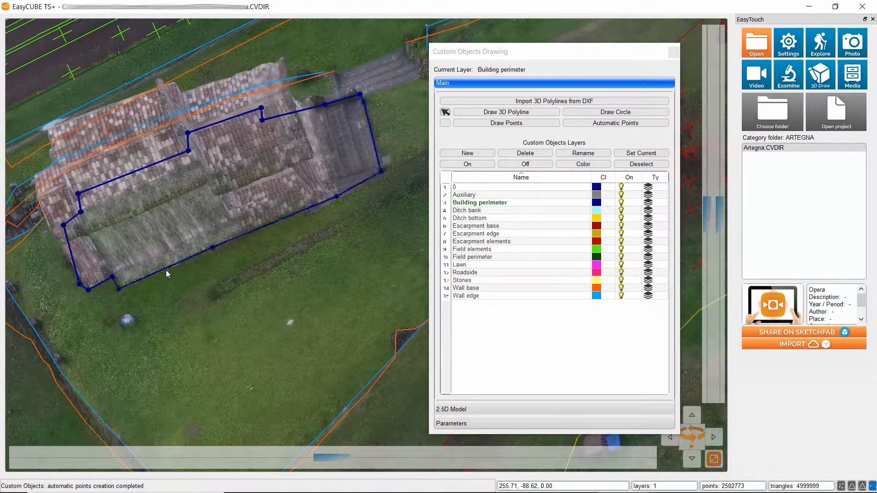
pyautogui.rightClick(314, 211)
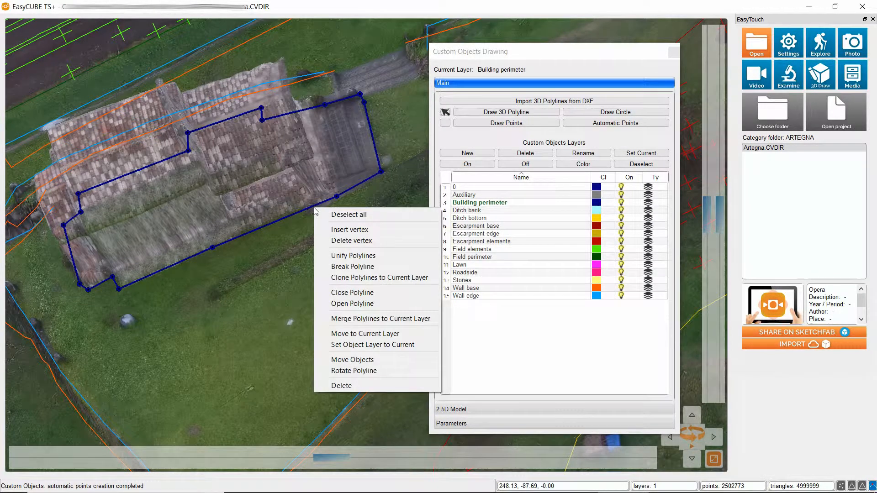
pyautogui.click(372, 259)
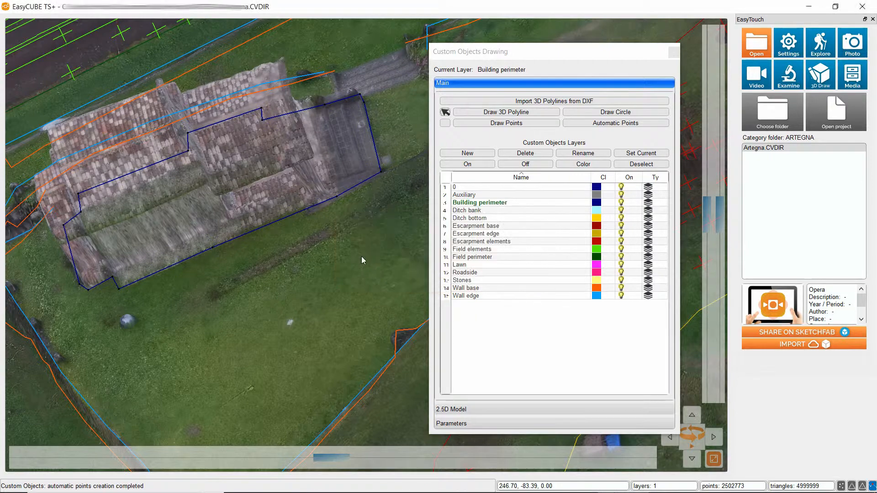
pyautogui.click(311, 207)
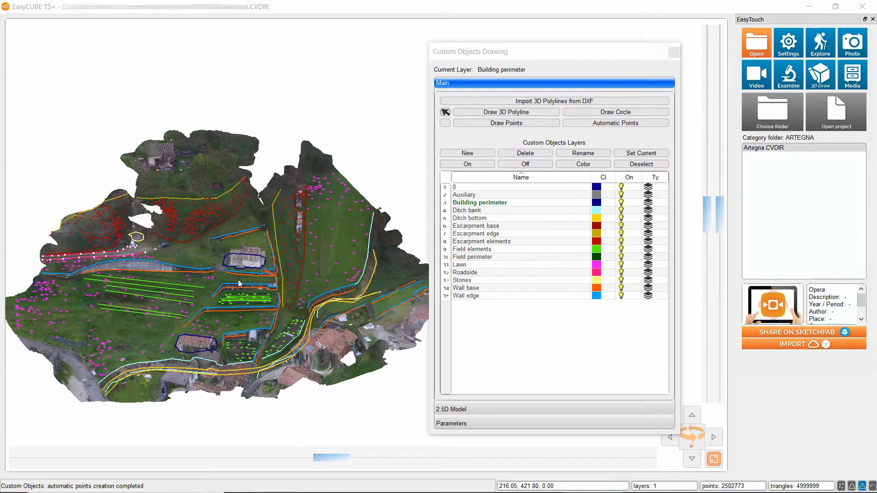
# Turn off the 0 and Auxiliary layers.
pyautogui.click(463, 196)
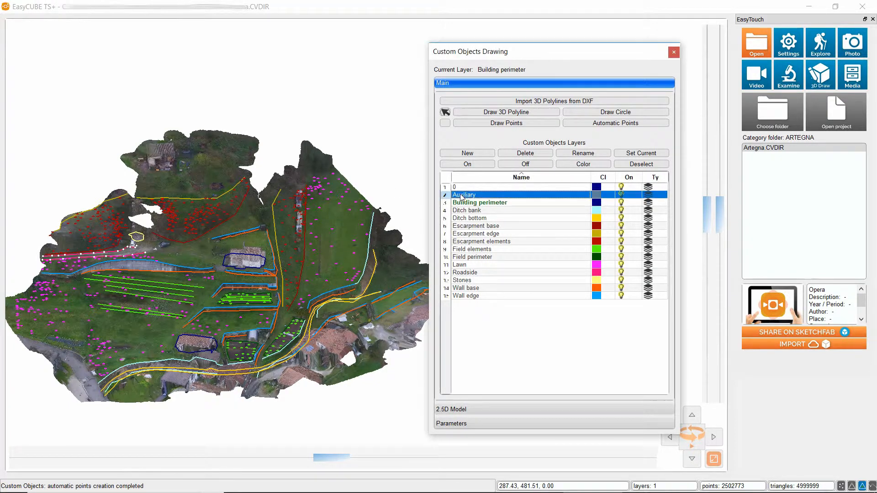
pyautogui.keyDown('ctrl'); pyautogui.click(463, 188); pyautogui.keyUp('ctrl')
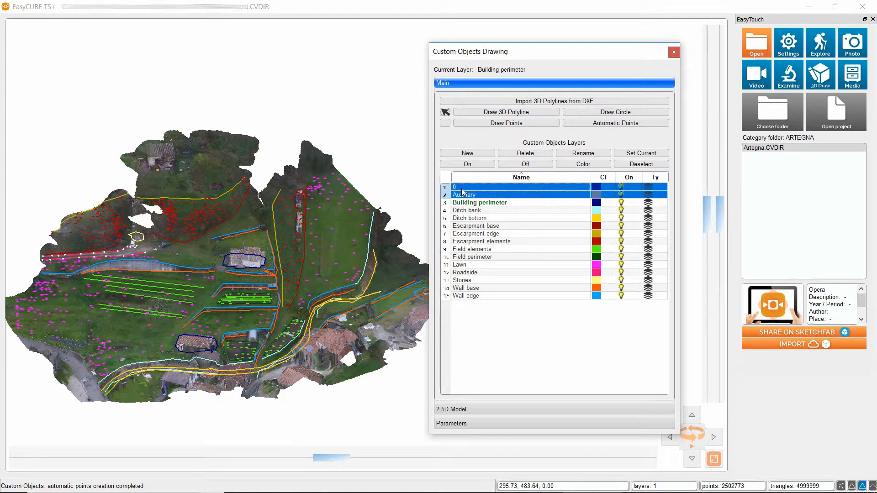
pyautogui.click(549, 166)
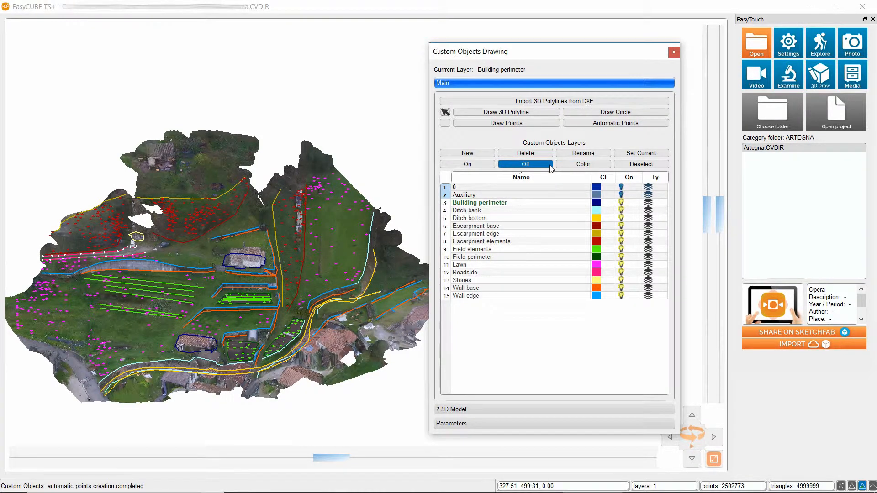
# Compute the 2.5D model with Compare and DTM/DITM enabled, and hide the 3D model and its texture.
pyautogui.click(462, 411)
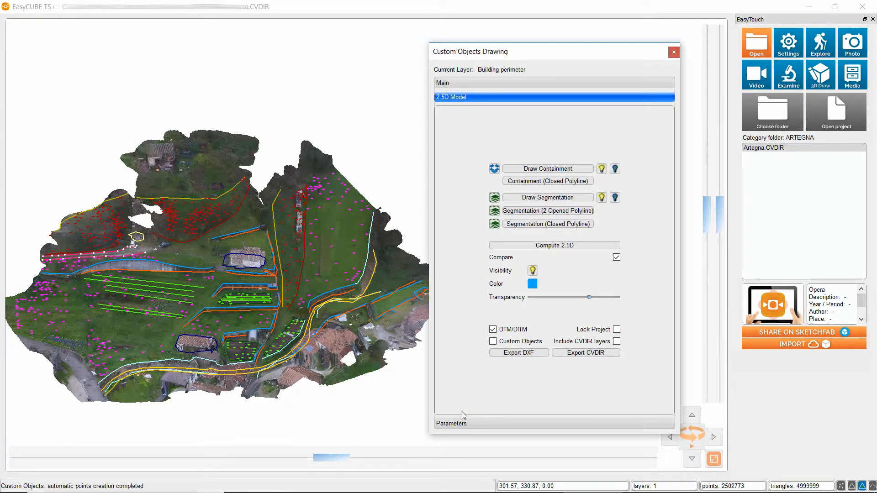
pyautogui.click(541, 247)
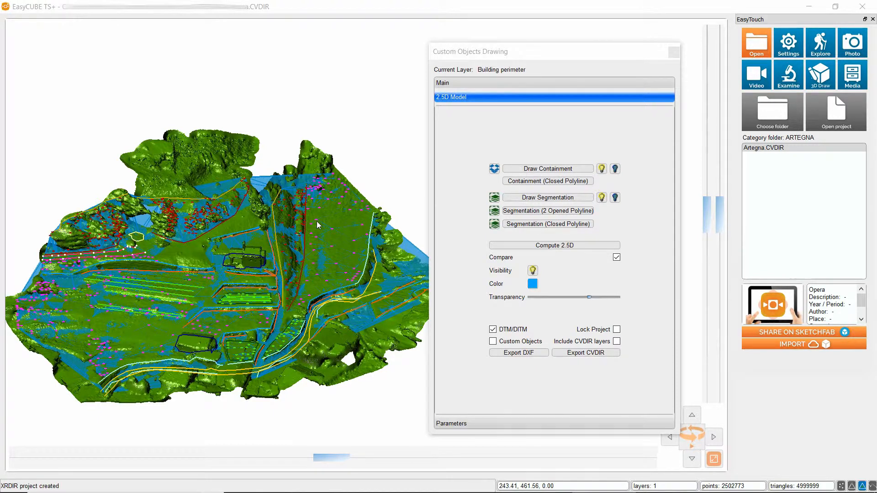
pyautogui.click(788, 44)
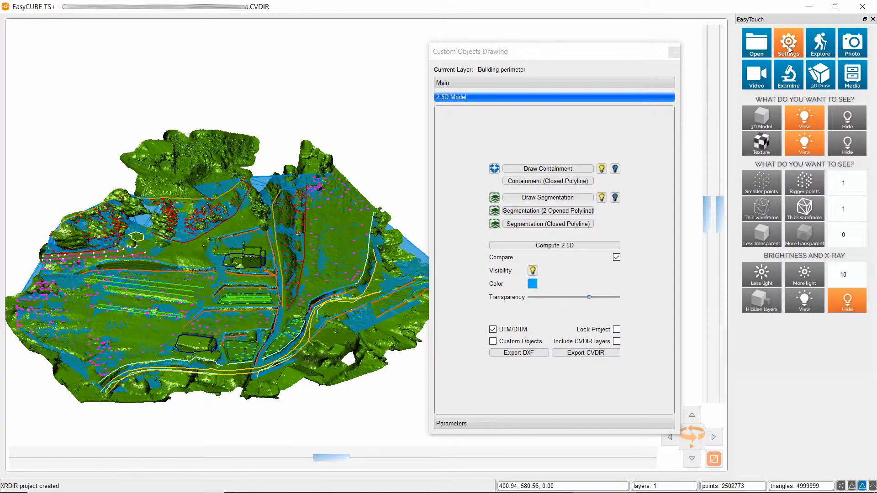
pyautogui.click(847, 118)
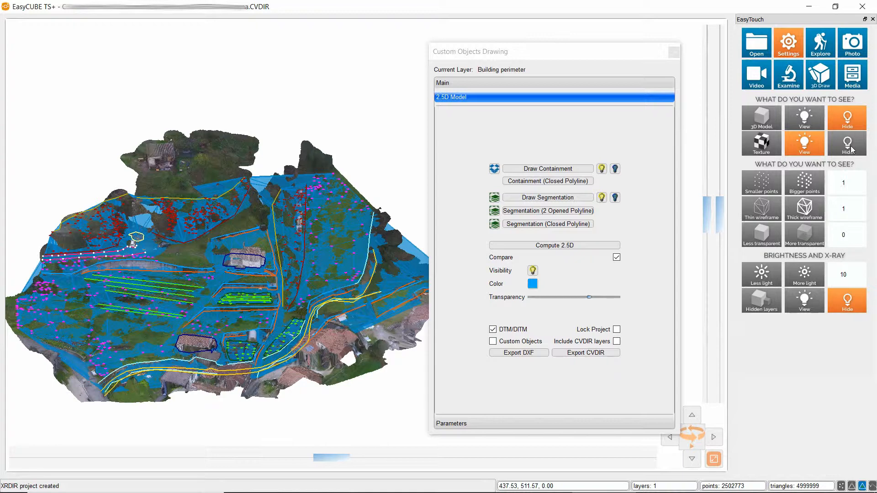
pyautogui.click(848, 146)
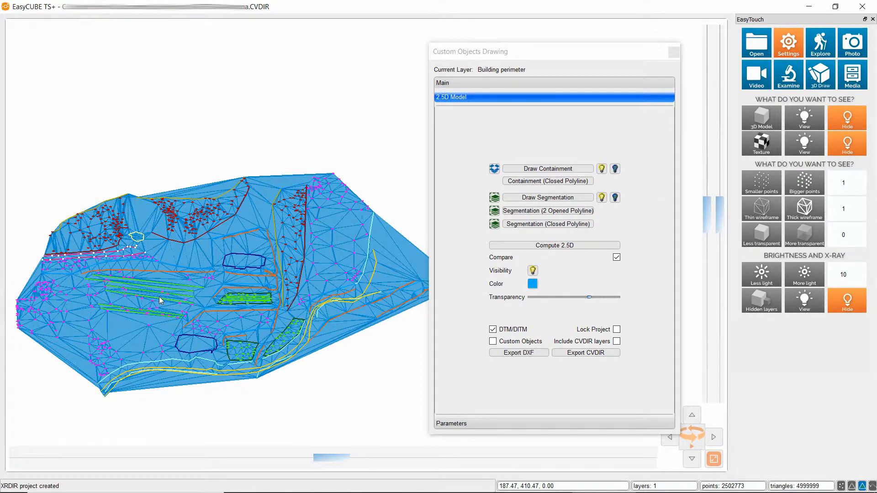
# Examine the escarpment's triangulation by alternating the visibility of the 3D model and the 2.5D model around the red points.
pyautogui.scroll(5, 183, 229)
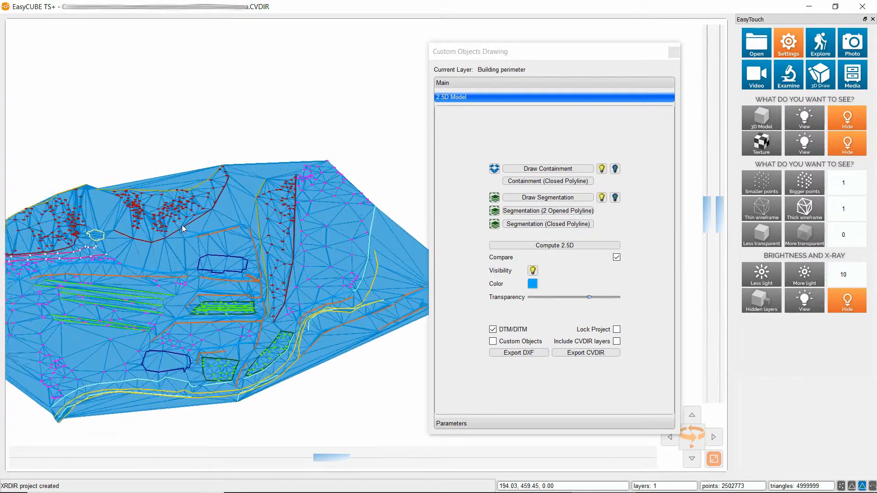
pyautogui.scroll(2, 182, 226)
pyautogui.moveTo(182, 226); pyautogui.dragTo(394, 278, button='middle')
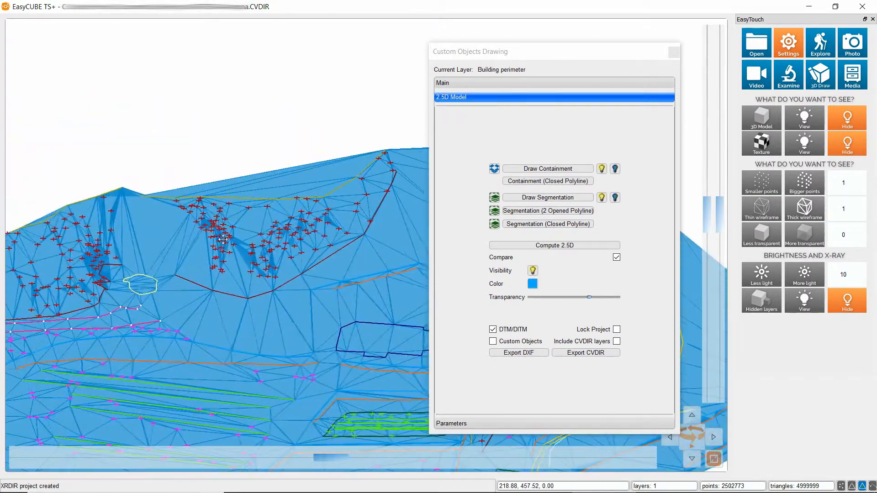
pyautogui.scroll(4, 256, 259)
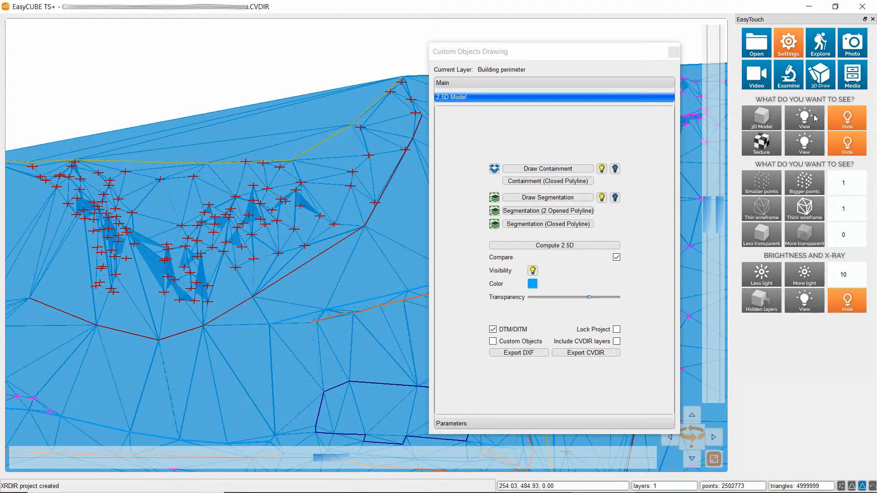
pyautogui.click(815, 117)
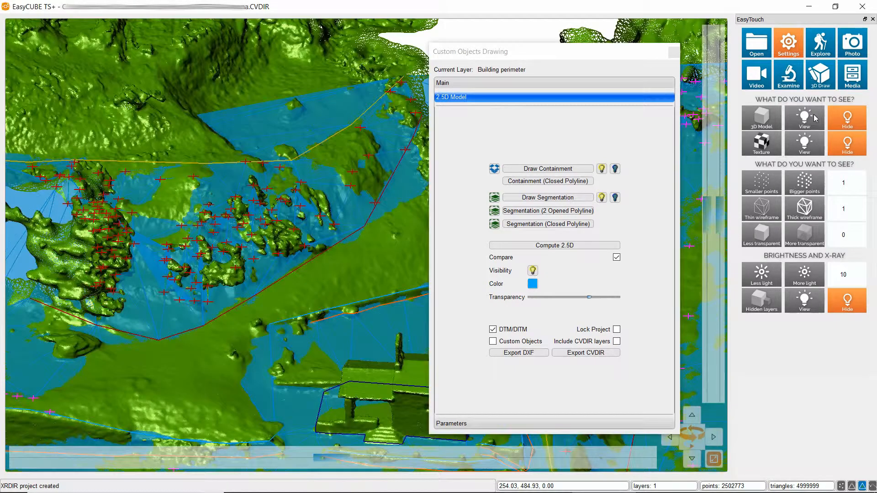
pyautogui.click(533, 270)
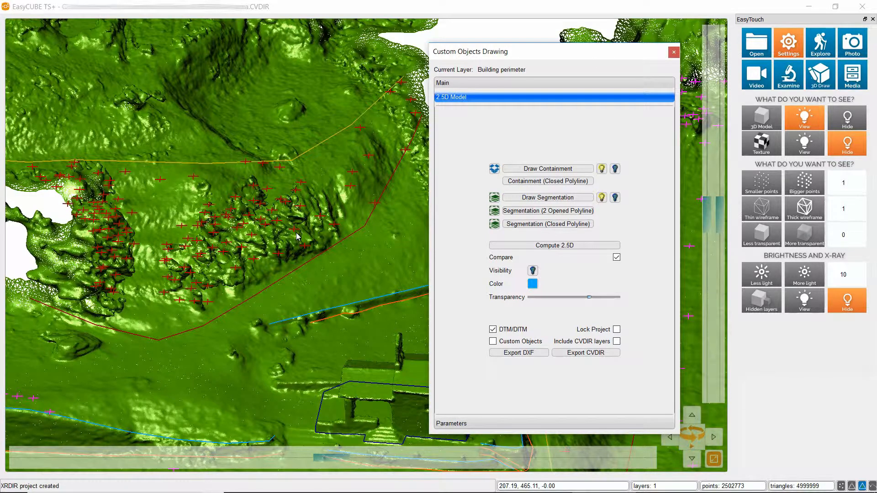
pyautogui.click(858, 120)
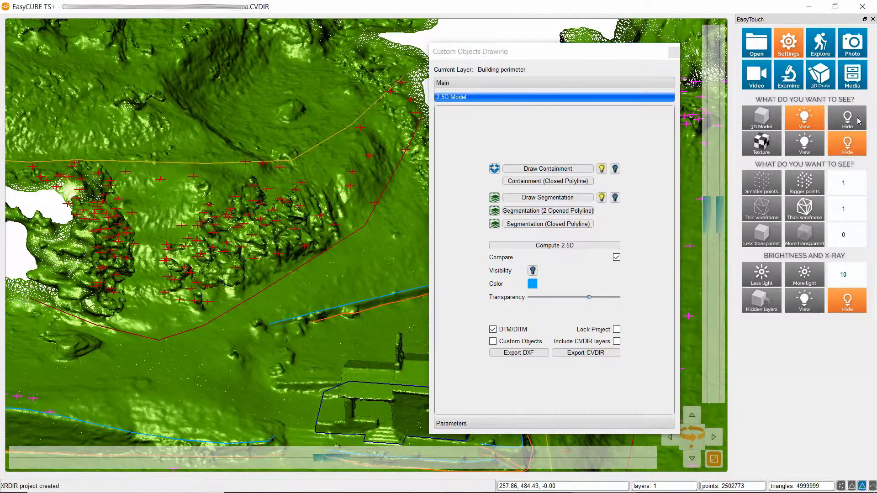
pyautogui.click(533, 271)
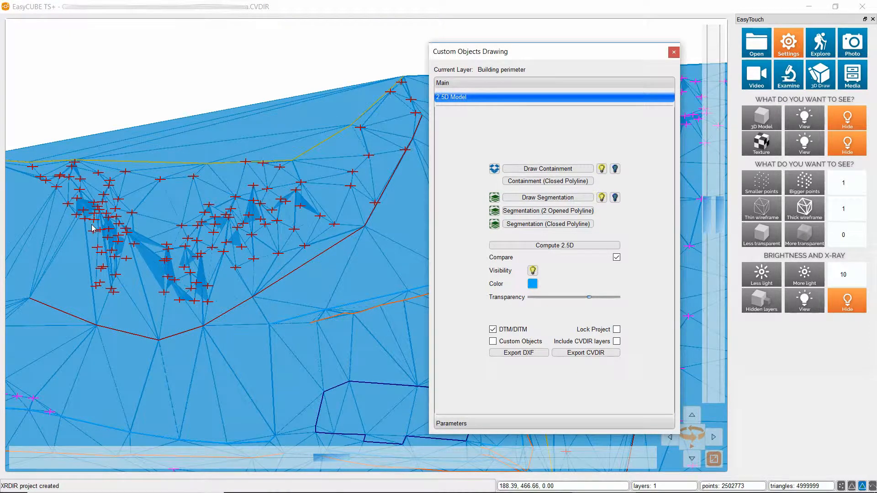
# Select the red escarpment points that distort the triangulation in the cluster nearer the house and delete them.
pyautogui.click(198, 231)
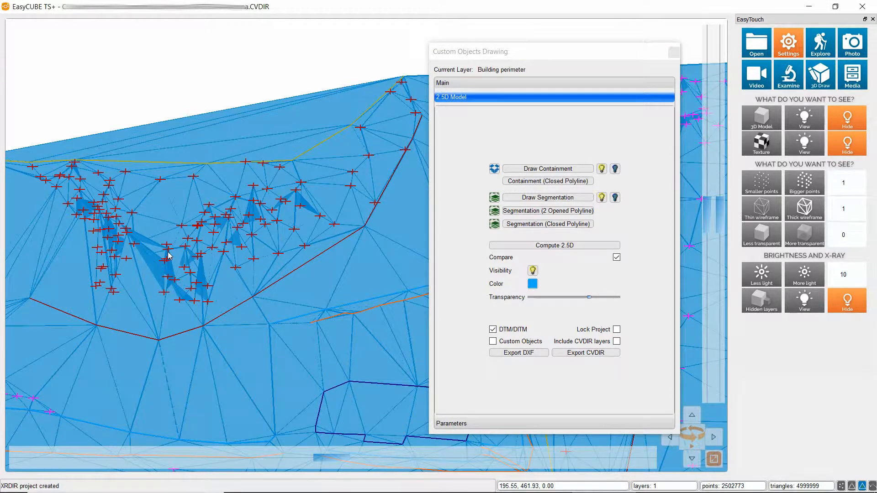
pyautogui.click(169, 250)
pyautogui.click(186, 247)
pyautogui.click(212, 248)
pyautogui.click(260, 219)
pyautogui.moveTo(257, 231)
pyautogui.mouseDown()
pyautogui.moveTo(270, 285)
pyautogui.moveTo(260, 239)
pyautogui.mouseUp()
pyautogui.moveTo(260, 167); pyautogui.dragTo(249, 139)
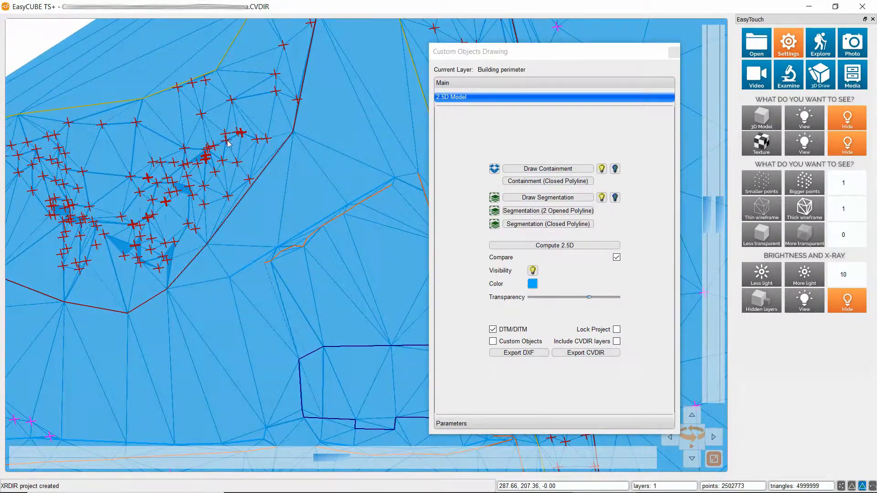
pyautogui.click(228, 144)
pyautogui.rightClick(248, 166)
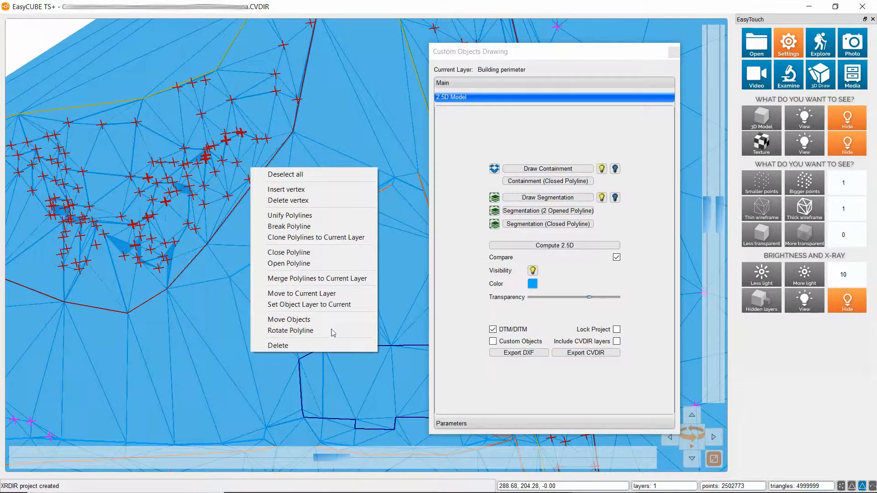
pyautogui.click(335, 341)
pyautogui.click(484, 242)
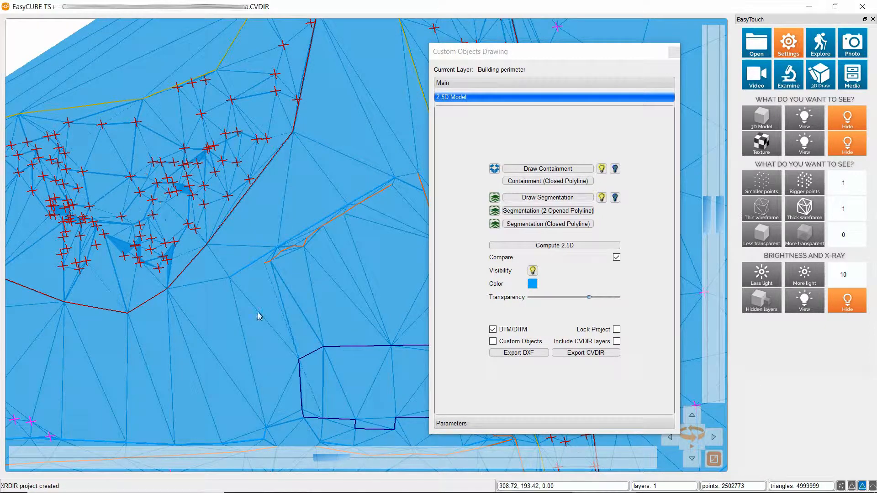
# Delete the distorting red points beside the dark triangle and in the dense escarpment cluster farther from the house, and recompute the 2.5D model.
pyautogui.click(124, 256)
pyautogui.click(70, 217)
pyautogui.click(72, 206)
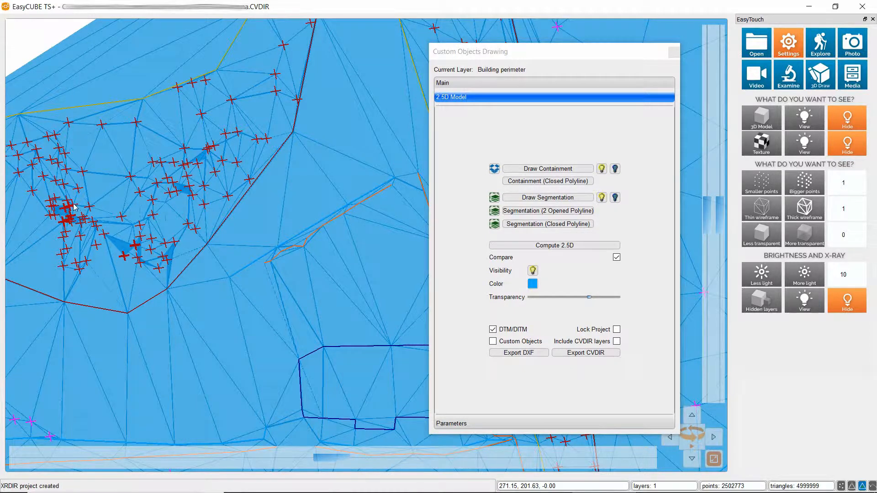
pyautogui.click(67, 201)
pyautogui.click(55, 199)
pyautogui.rightClick(175, 226)
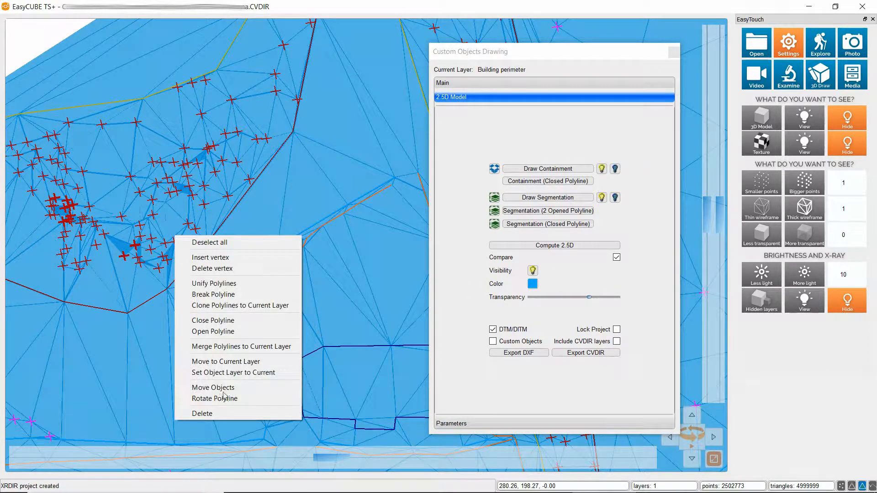
pyautogui.click(210, 418)
pyautogui.click(486, 242)
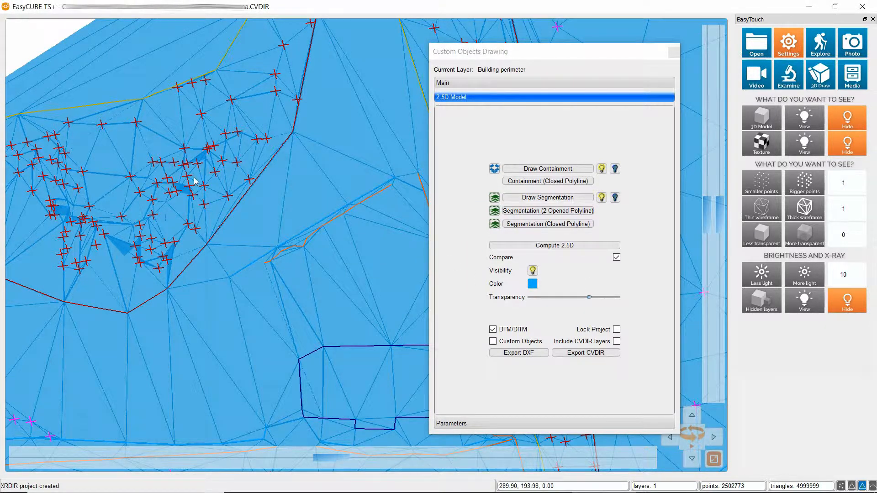
pyautogui.click(558, 247)
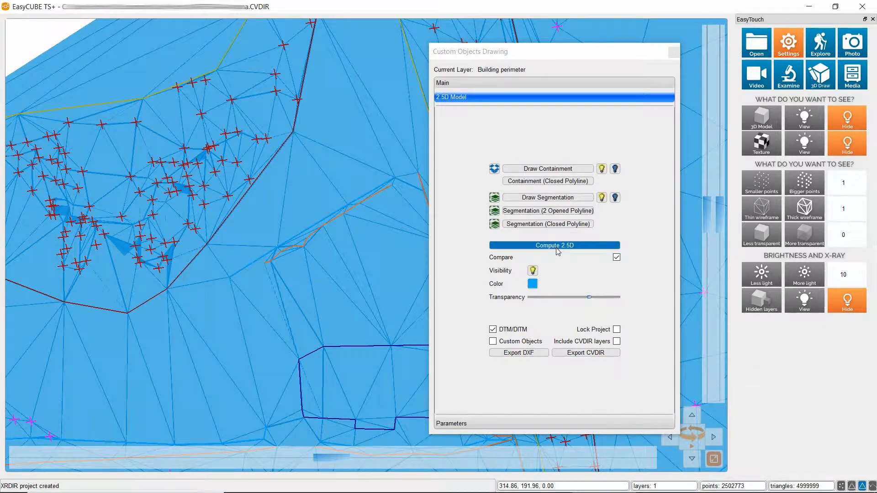